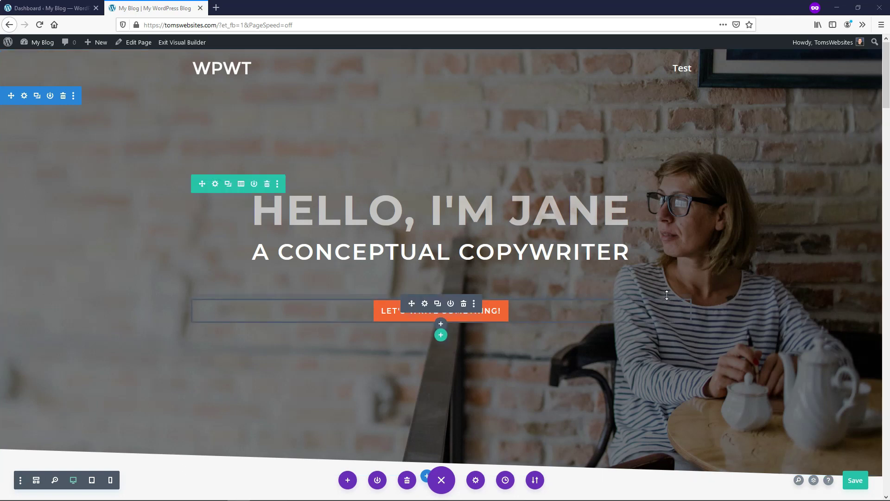
Step: Below the testimonials, add a regular one-column section holding a Filterable Portfolio module
scroll(667, 295, down, 20)
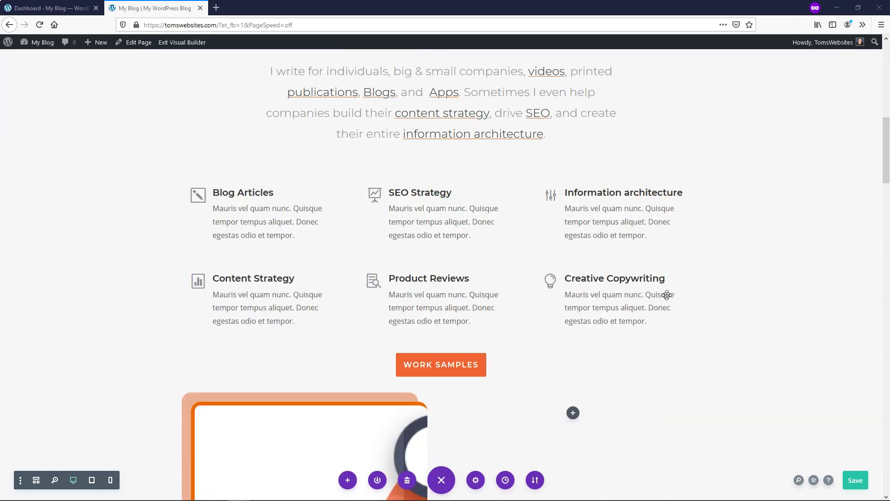
scroll(667, 295, down, 15)
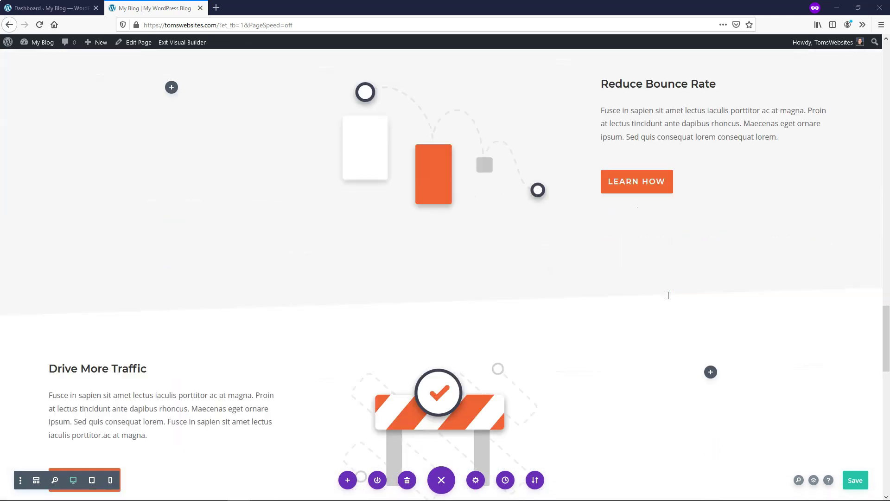
scroll(667, 295, down, 8)
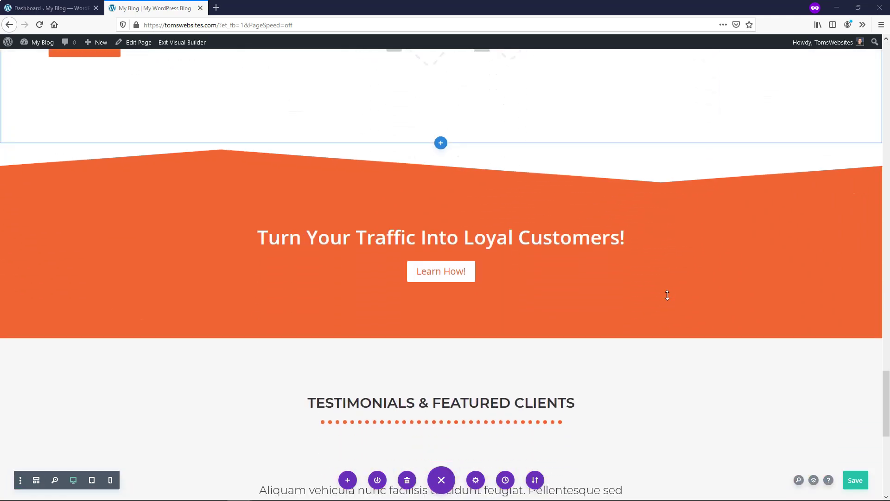
scroll(667, 295, down, 3)
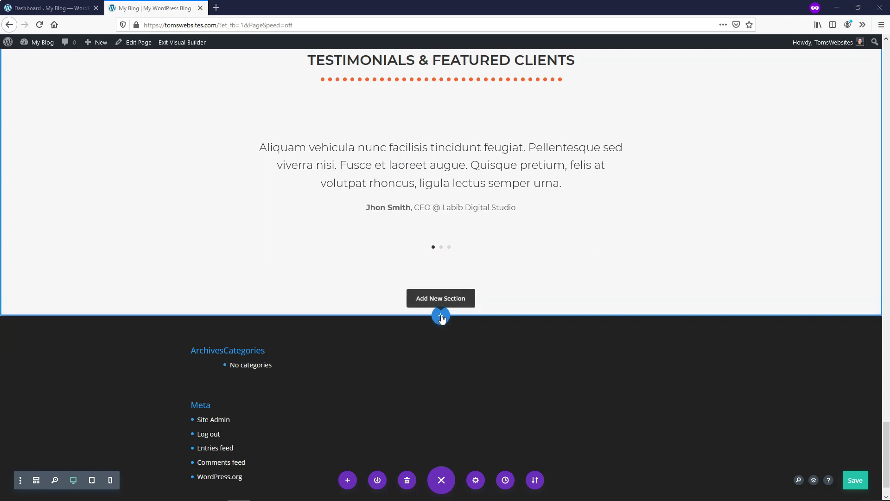
click(441, 317)
click(389, 284)
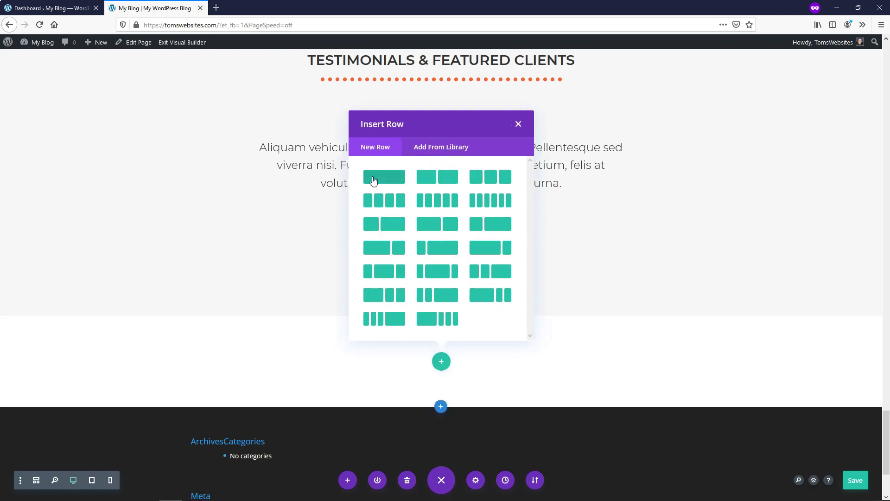
click(373, 176)
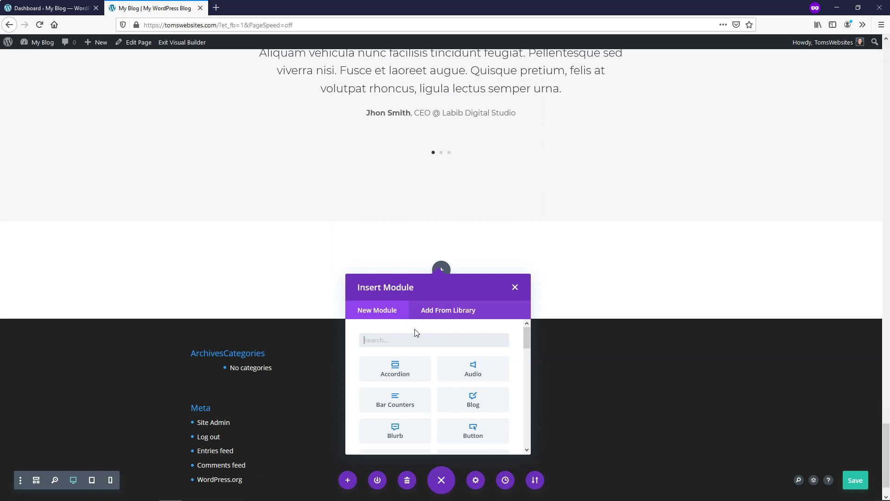
scroll(420, 353, down, 5)
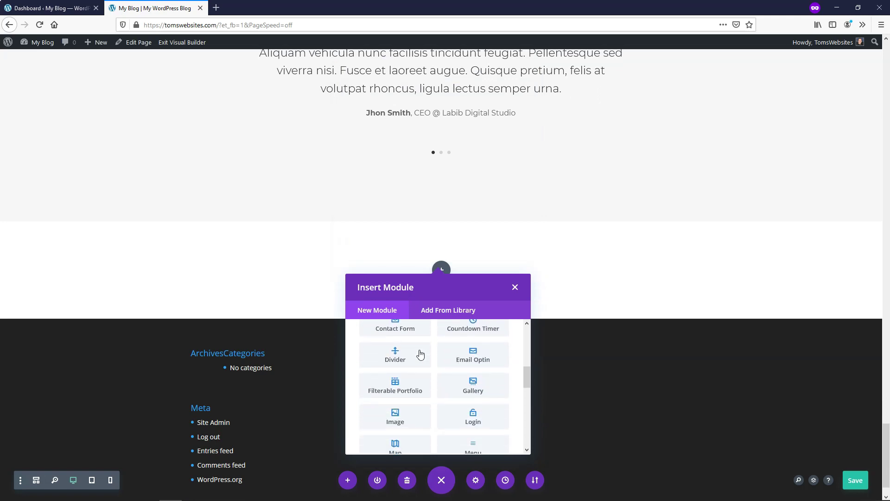
click(399, 384)
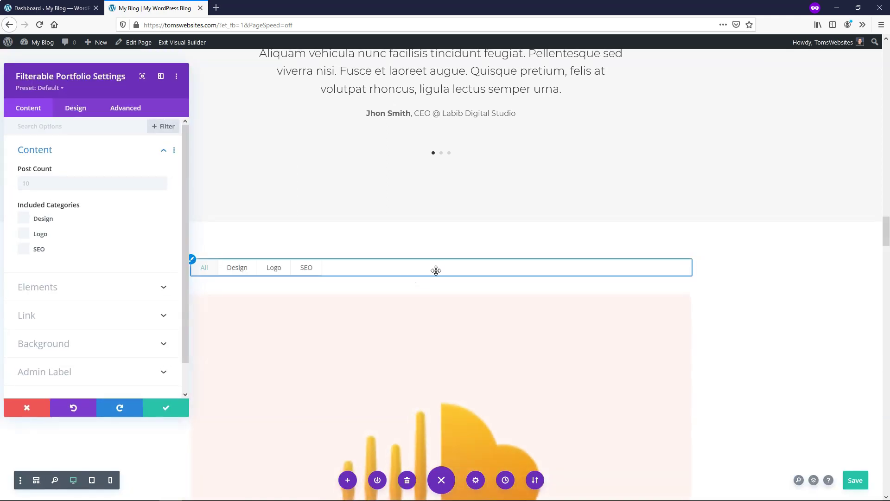
Step: Scroll through the portfolio's logo projects and back to the All, Design, Logo, SEO filter bar
scroll(435, 266, down, 2)
scroll(436, 270, down, 20)
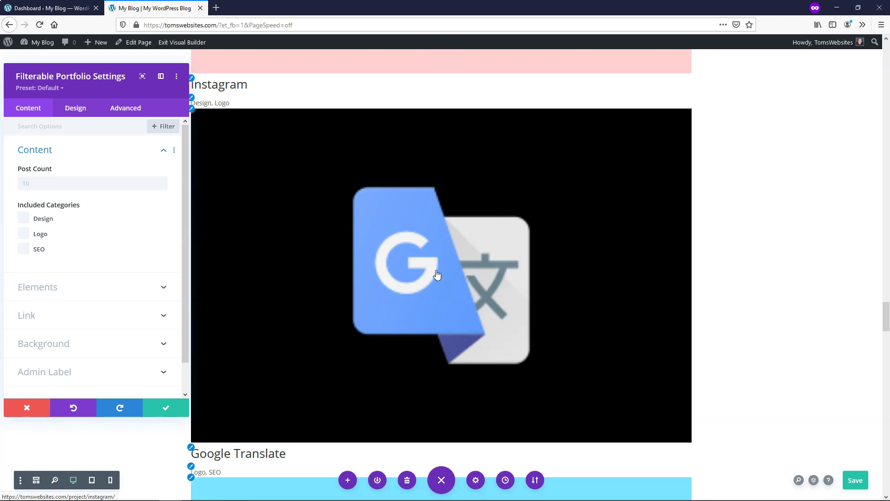
scroll(436, 275, down, 7)
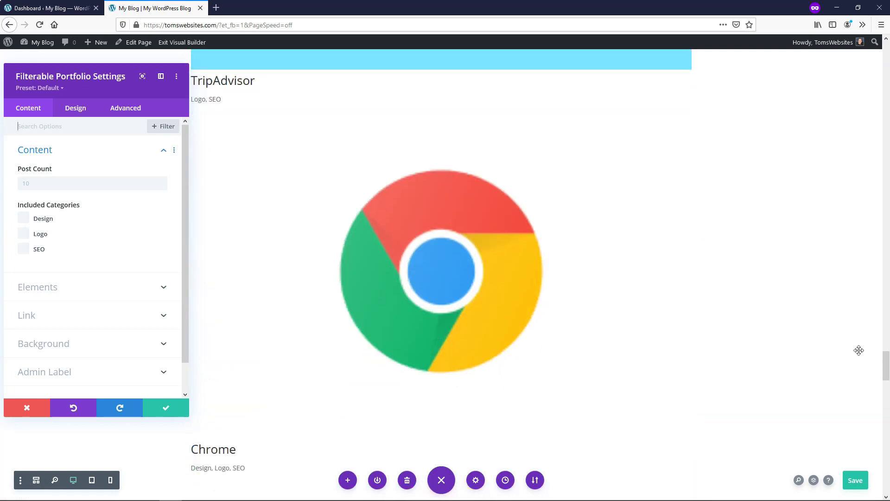
drag(882, 361, 867, 196)
scroll(869, 225, down, 14)
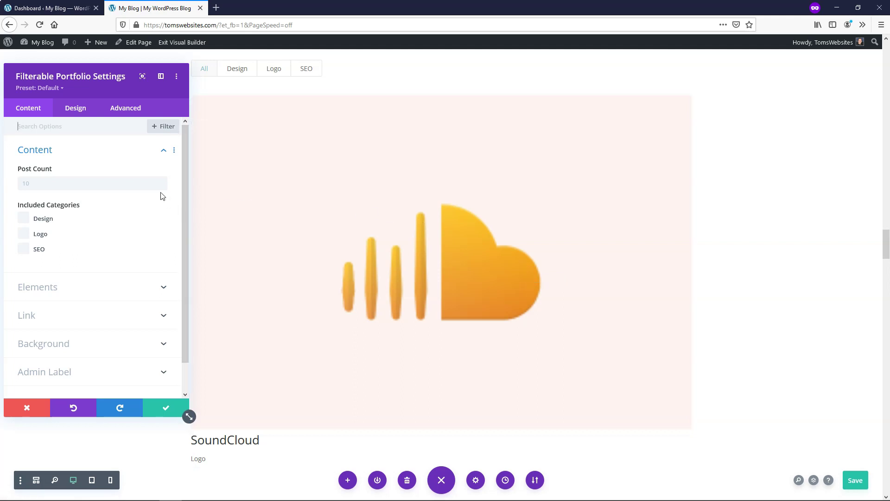
Step: Switch to the WordPress dashboard and browse Media > Add New and the Media Library
click(40, 9)
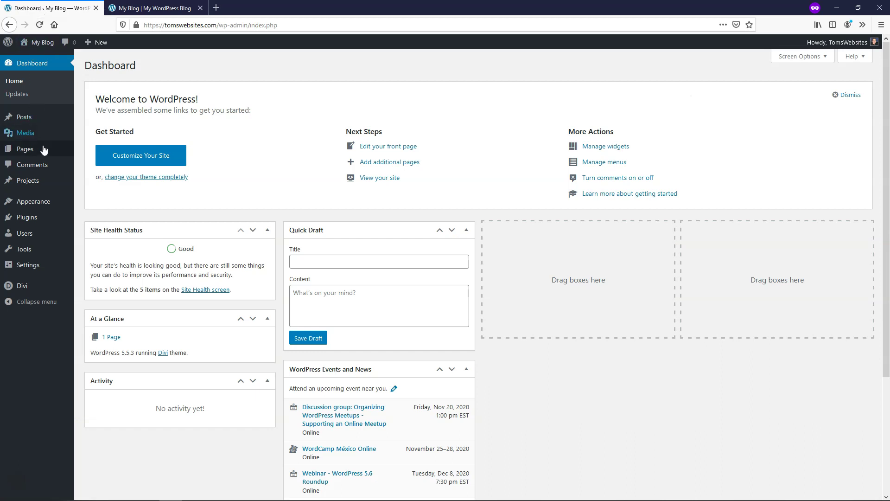
mouse_move(36, 185)
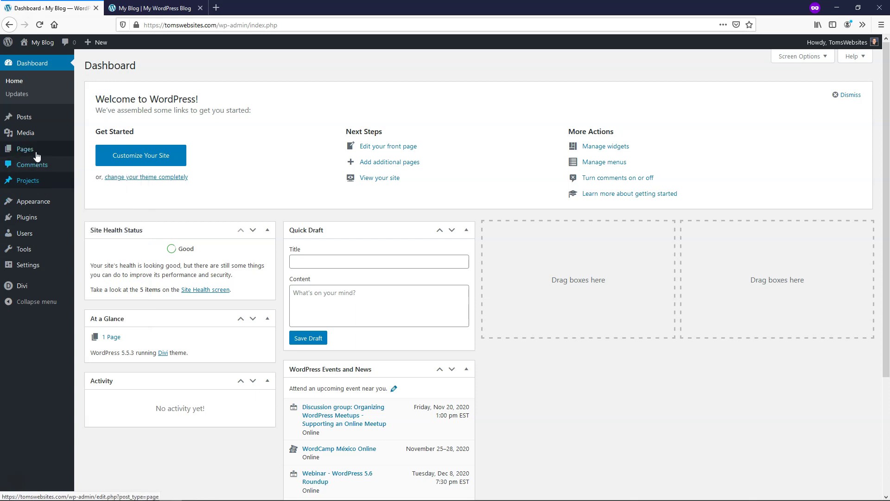
mouse_move(36, 138)
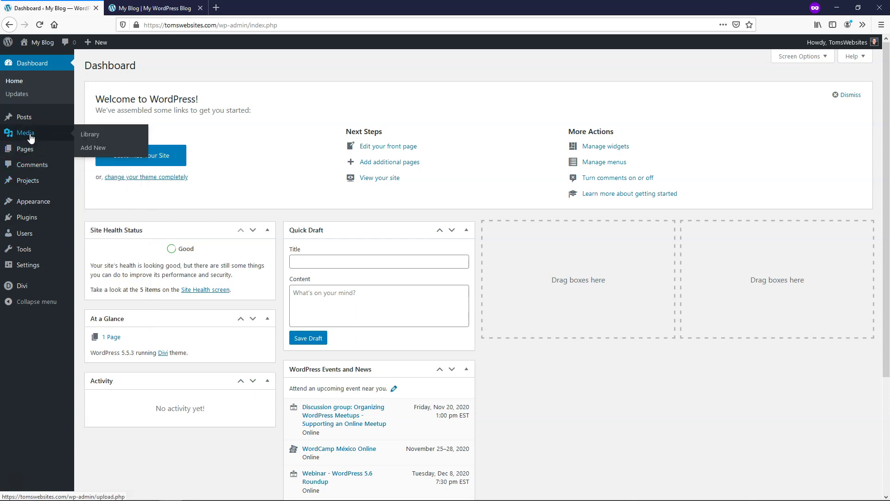
click(85, 149)
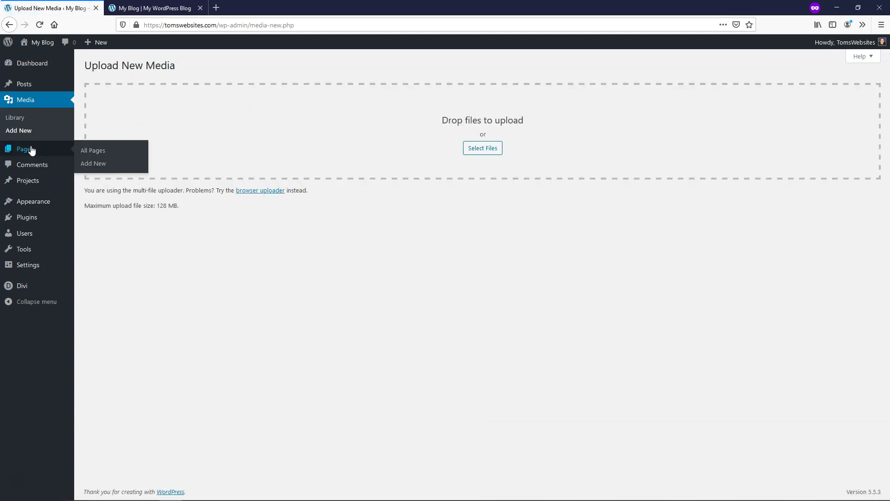
click(22, 118)
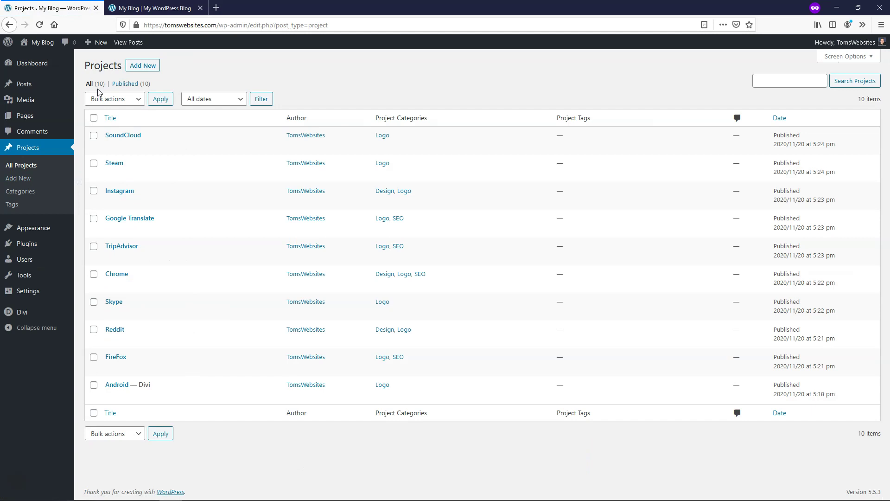
Step: Start a new portfolio project with the Twitter logo as its featured image
click(143, 66)
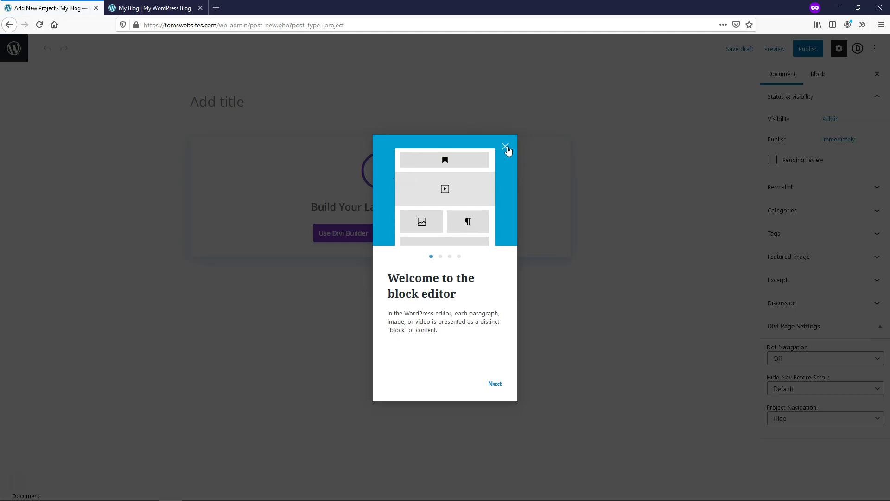
click(506, 147)
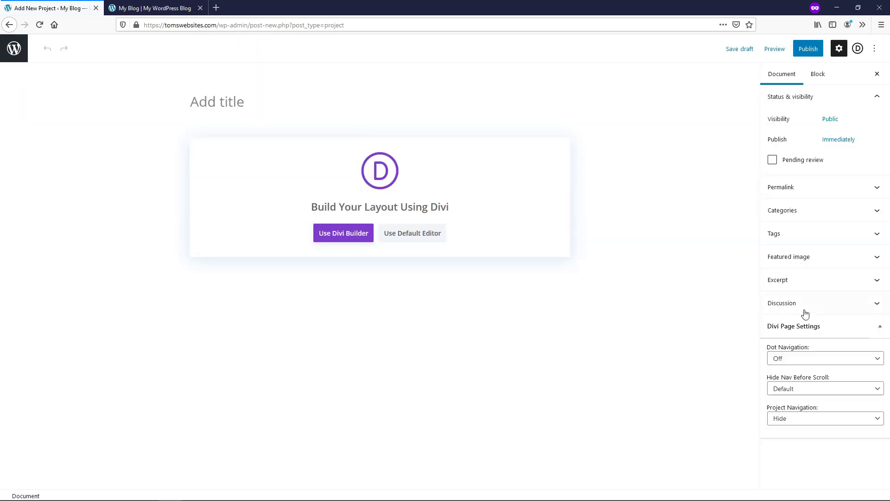
click(816, 261)
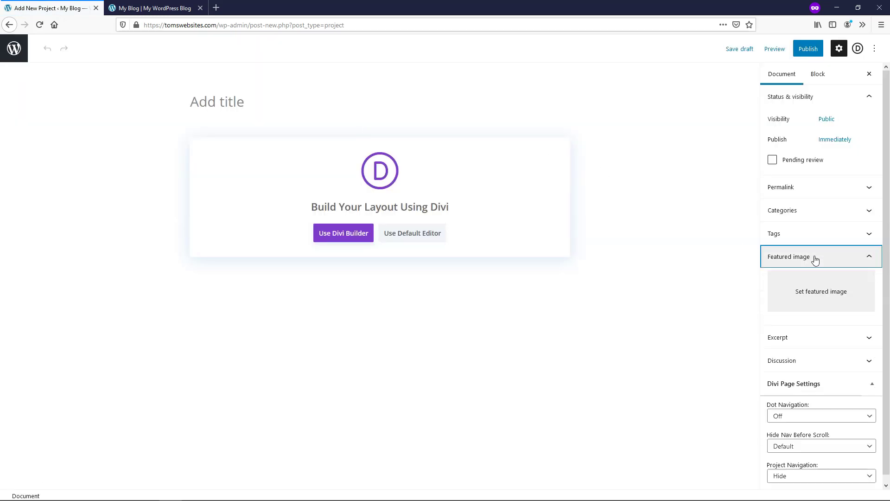
click(815, 292)
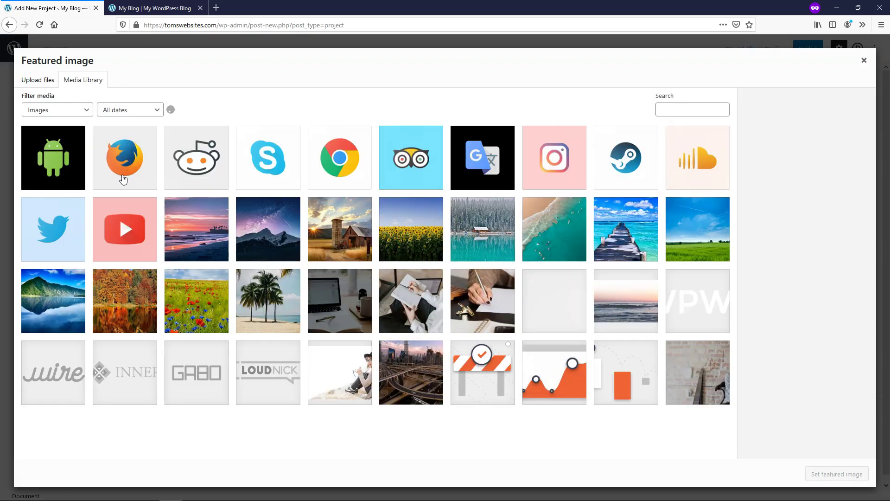
click(57, 231)
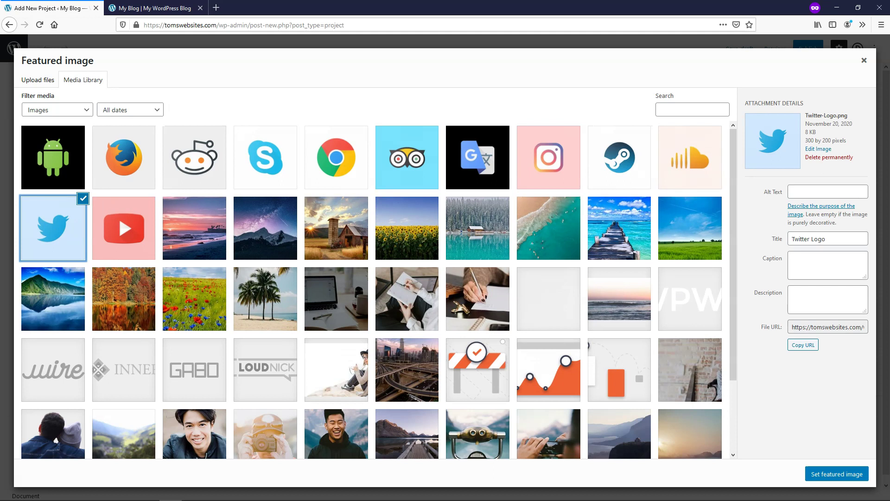
click(827, 477)
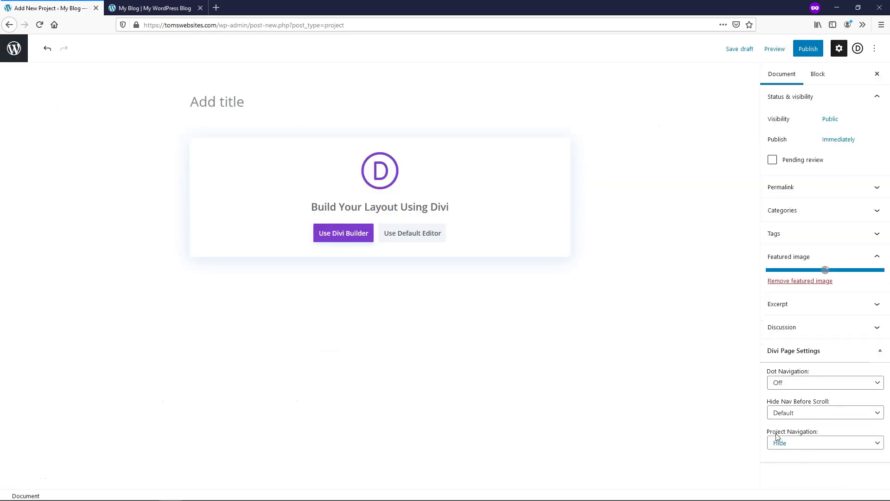
Step: Title the project Twitter and assign it to the Logo category
click(229, 100)
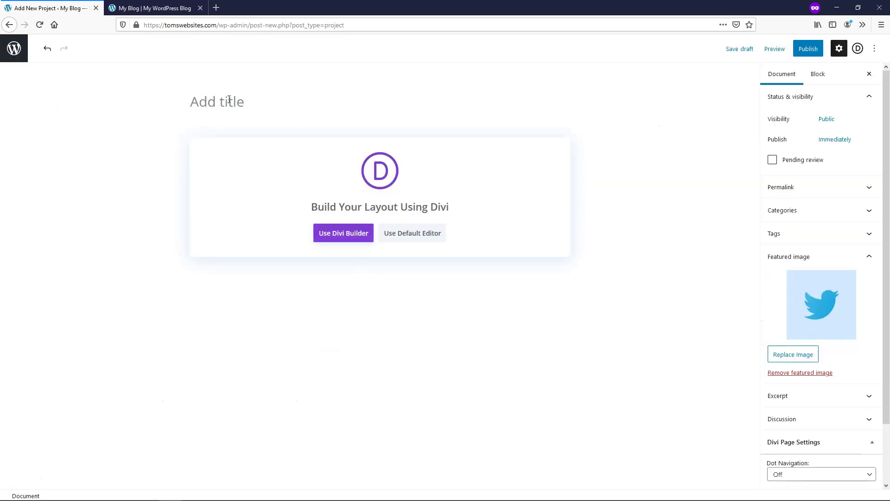
text(Twitter)
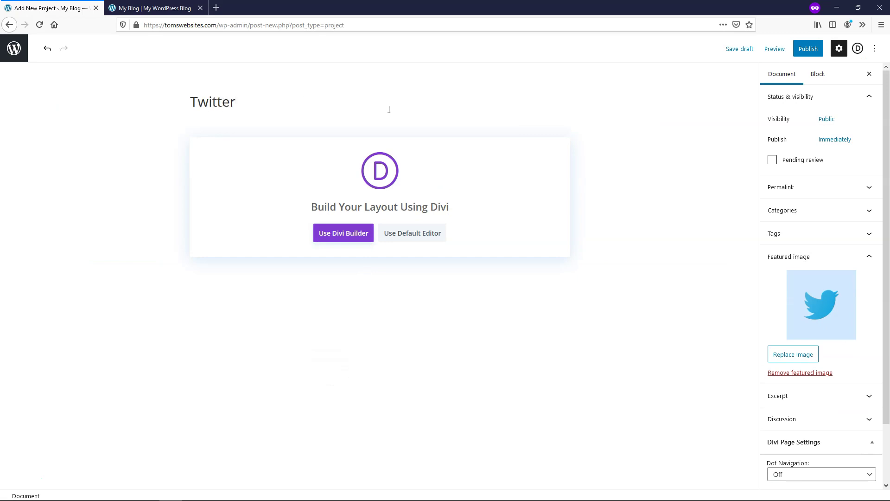
click(805, 217)
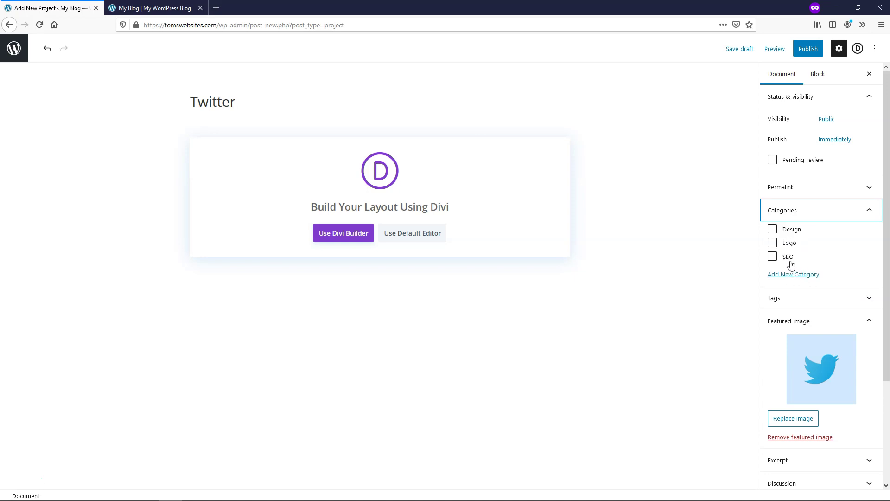
click(772, 244)
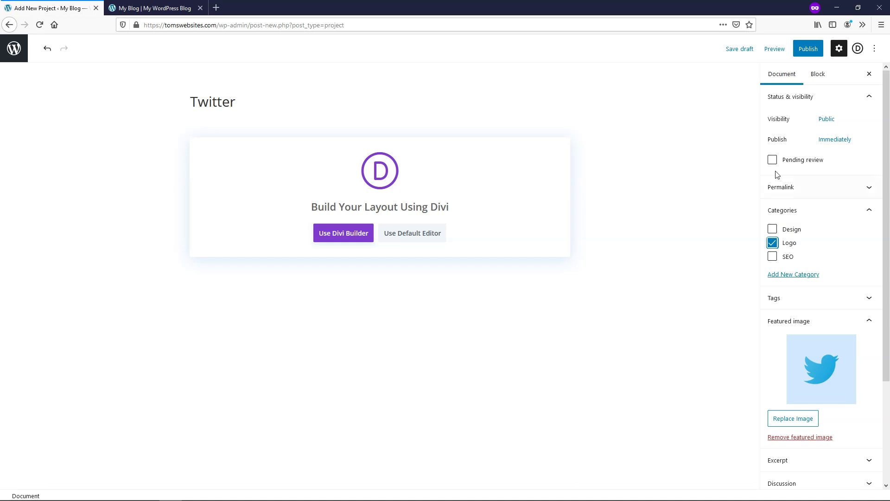
Step: Publish the Twitter project and return to the All Projects list
click(807, 49)
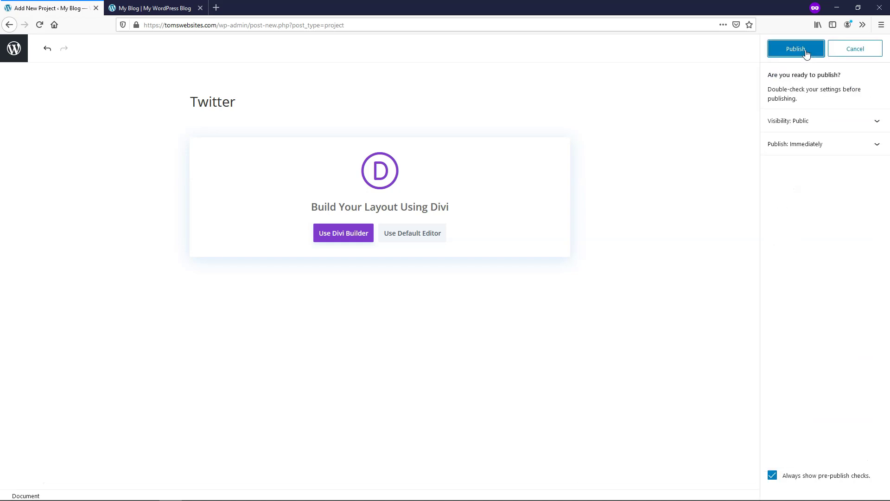
click(807, 51)
click(153, 7)
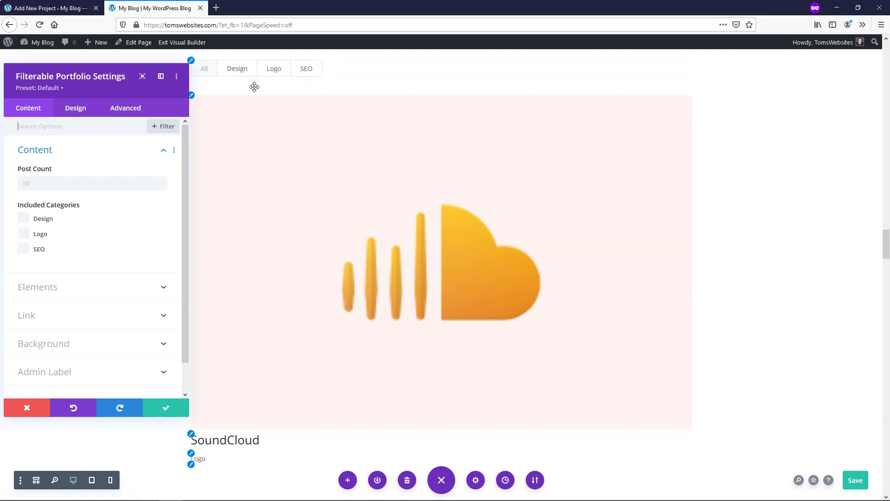
click(59, 8)
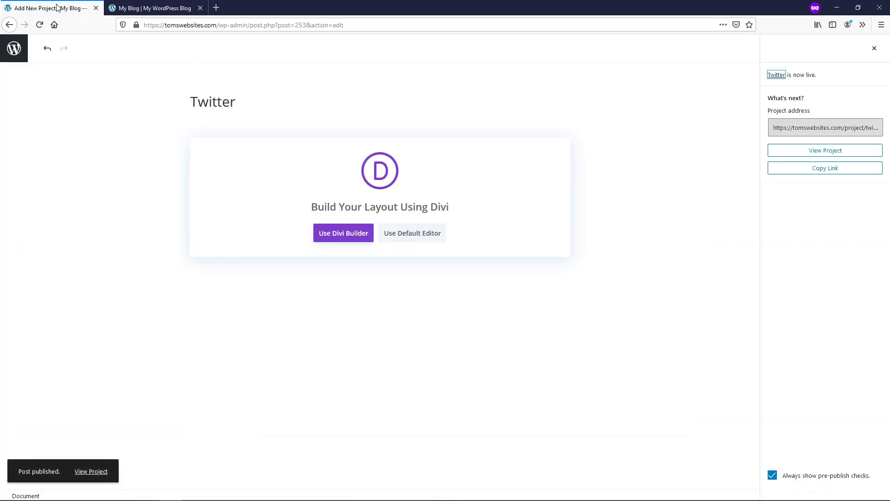
click(22, 56)
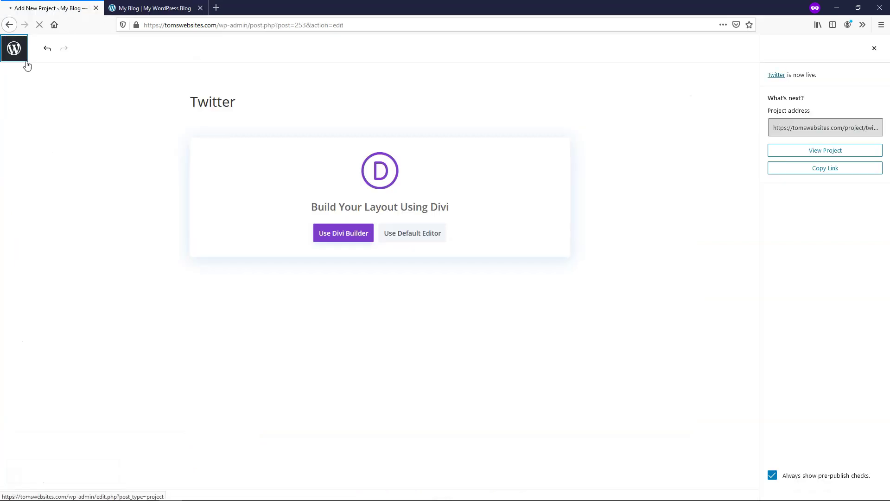
mouse_move(123, 145)
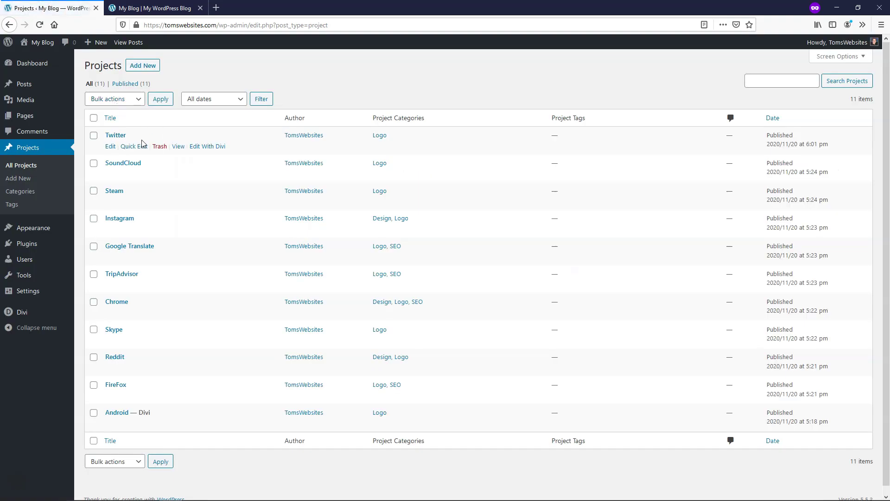
Step: Create a YouTube project in the Logo category with the YouTube logo as featured image
click(149, 65)
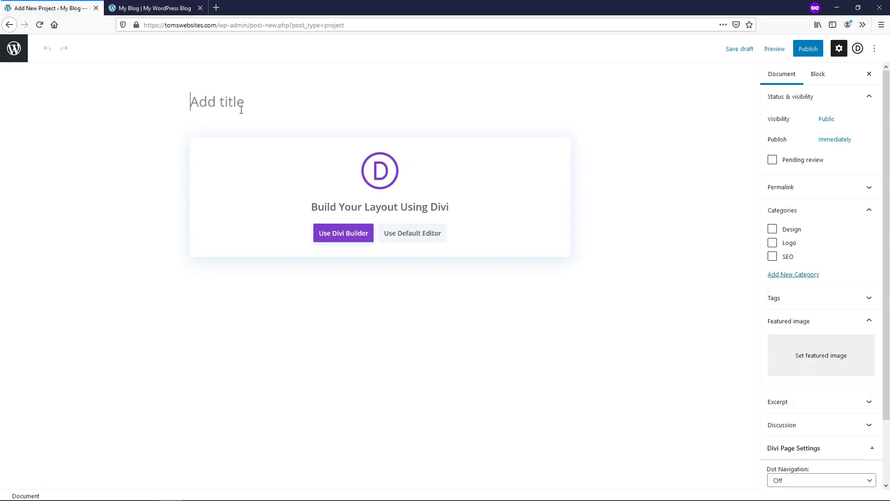
text(YouTube)
click(774, 245)
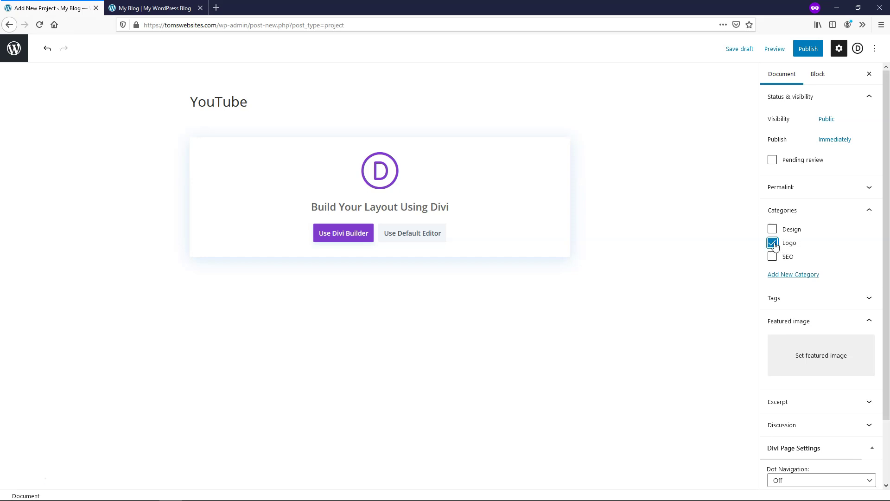
click(808, 350)
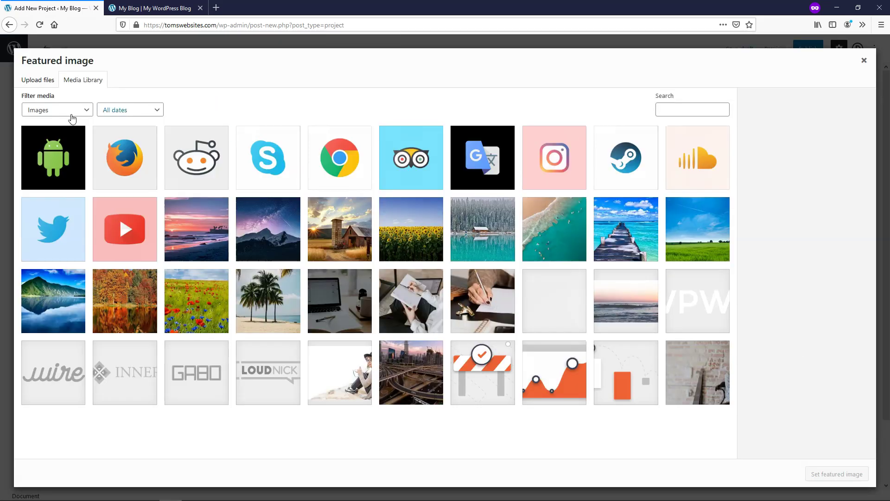
click(125, 234)
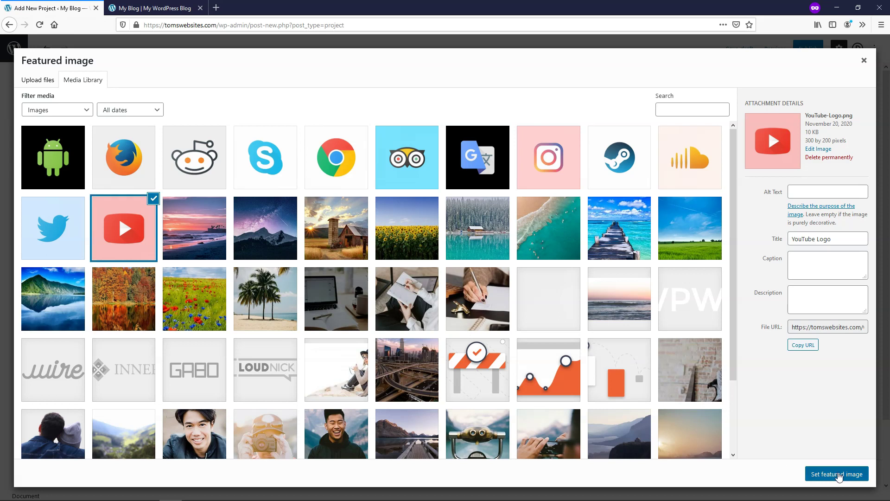
click(840, 474)
Step: Publish the YouTube project and return to the Divi-edited page
click(812, 49)
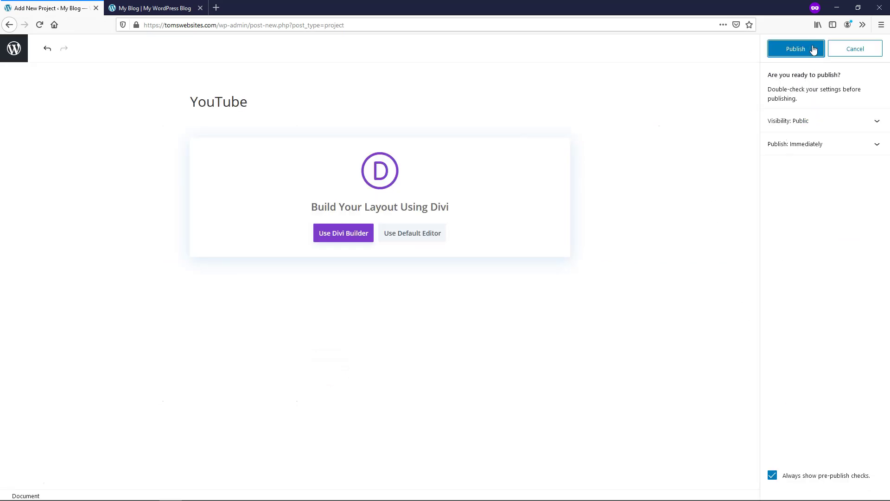
click(814, 49)
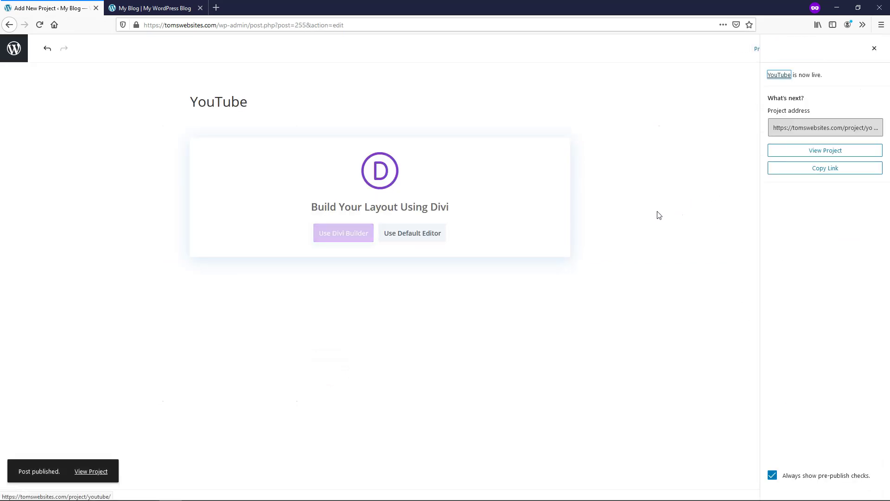
click(153, 8)
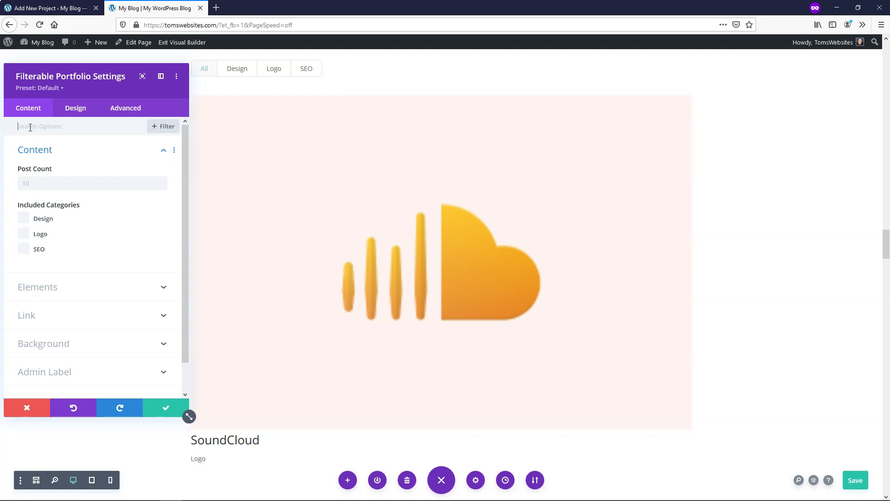
Step: Set Post Count to 12 and include the Design, Logo and SEO categories
click(55, 185)
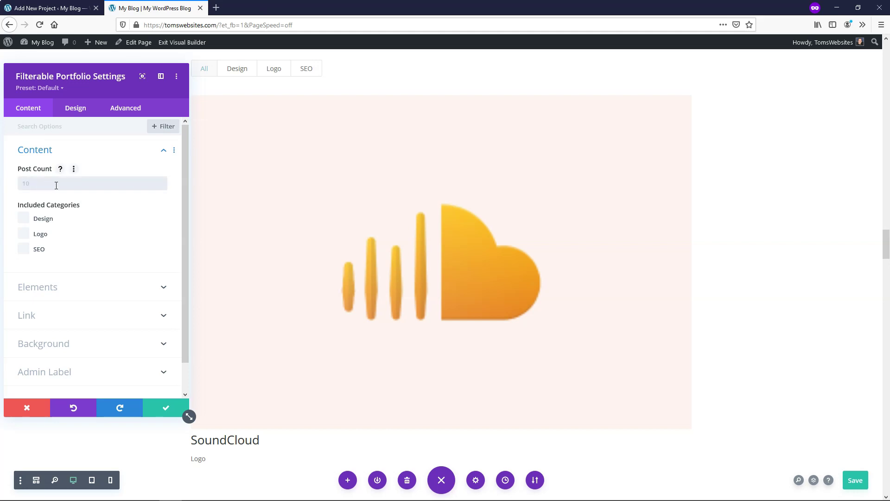
text(12)
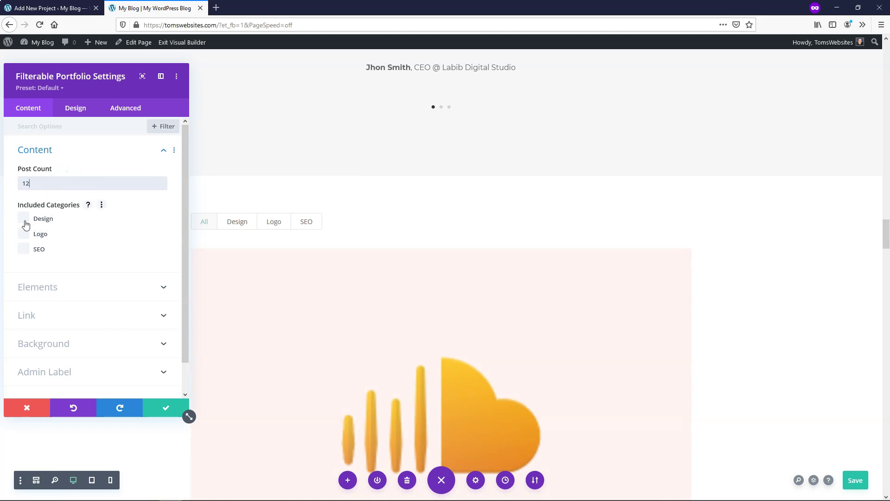
click(23, 218)
click(24, 234)
click(24, 249)
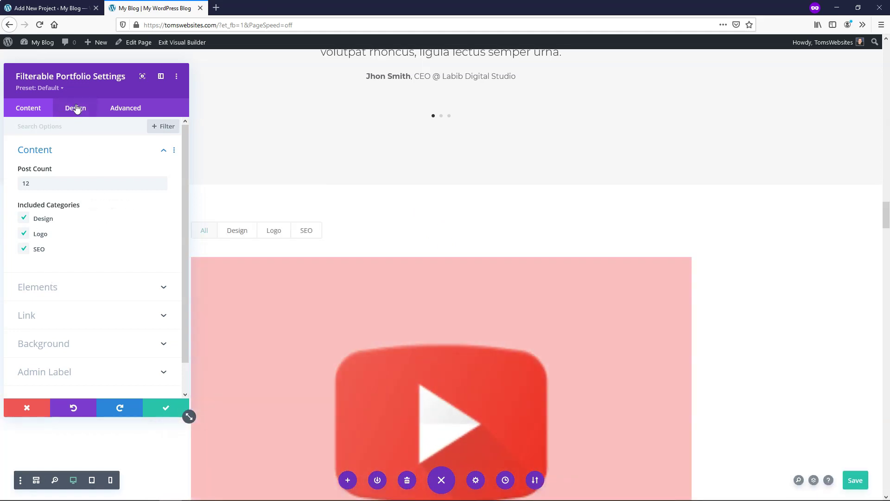
Step: Switch the portfolio's Layout to Grid in the Design settings
click(77, 109)
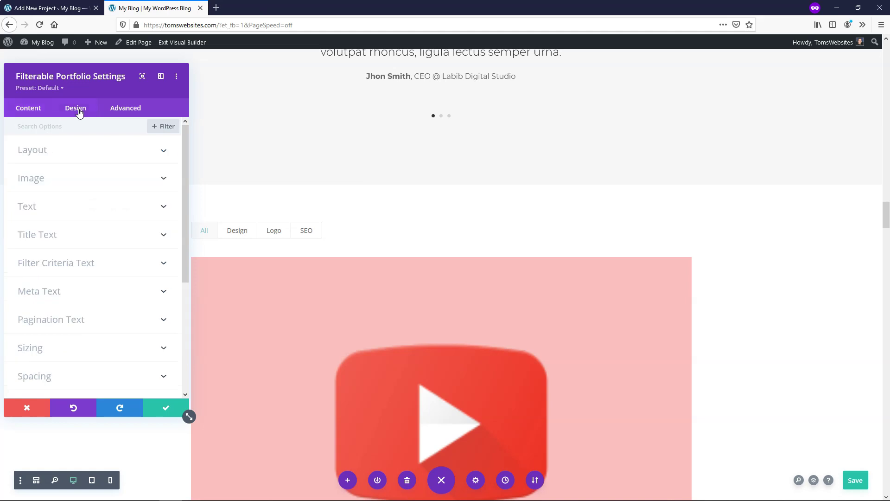
click(129, 157)
click(71, 186)
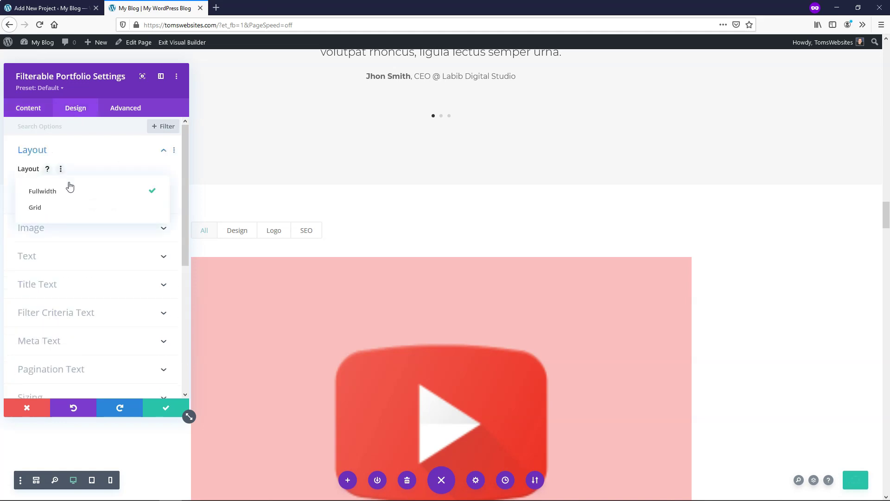
click(58, 208)
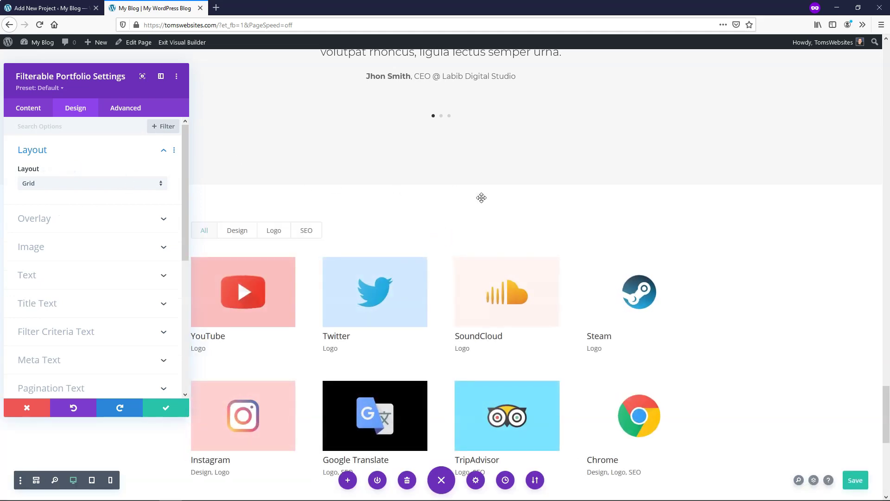
scroll(482, 197, down, 4)
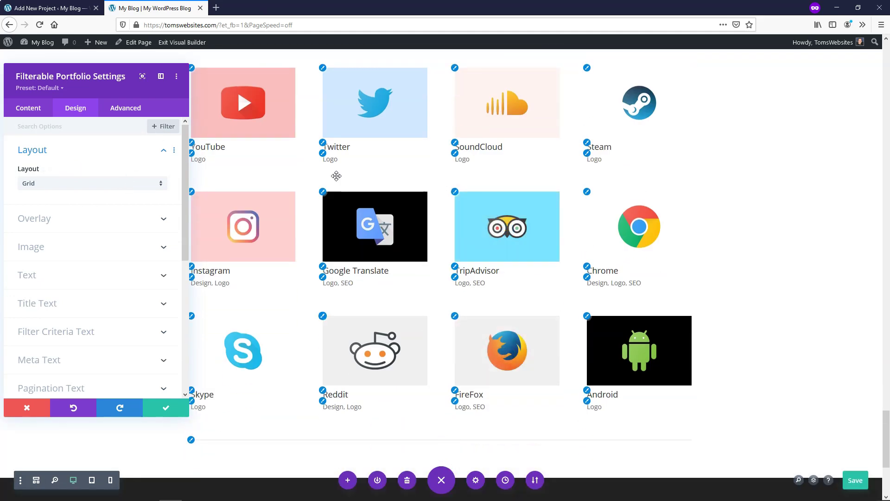
scroll(336, 153, up, 2)
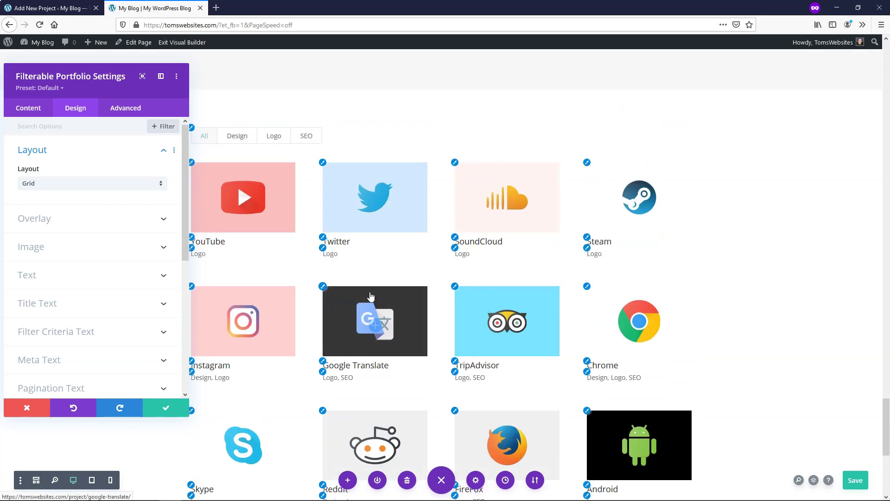
Step: Test the Design, Logo, SEO and All filter tabs on the live portfolio
click(238, 137)
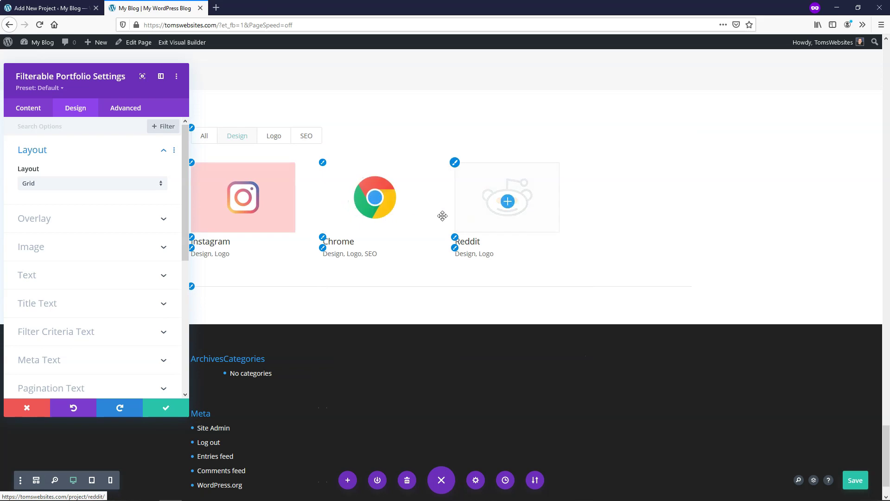
click(273, 137)
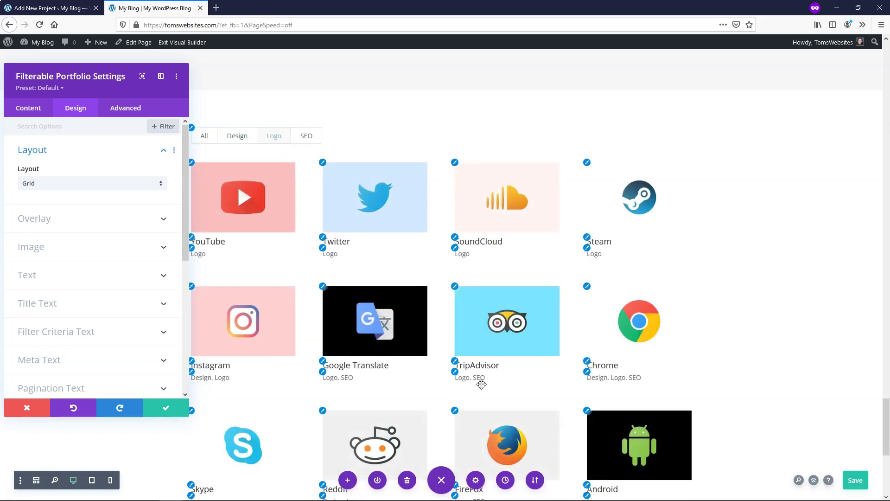
click(308, 139)
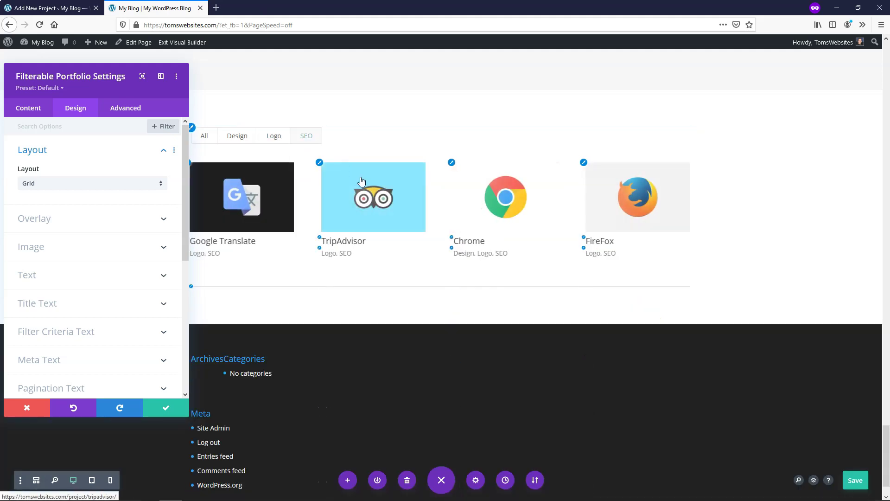
click(203, 138)
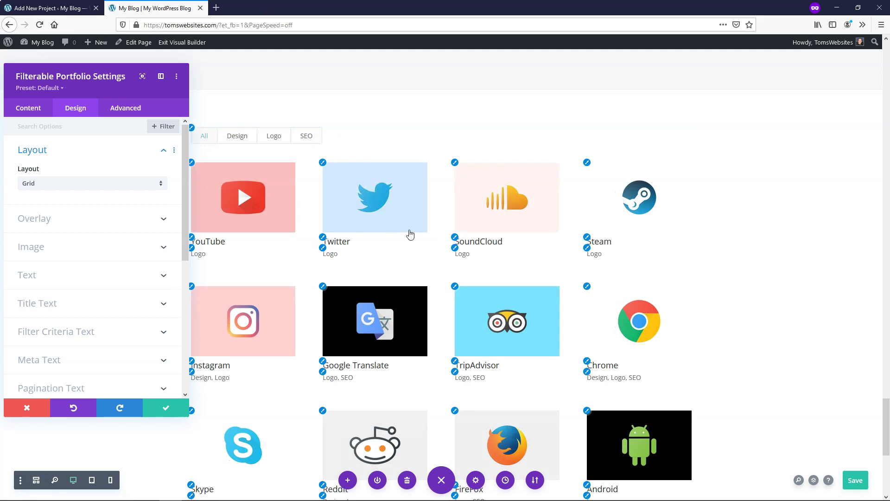
Step: Under Content > Elements, set Show Categories to No and leave Show Title on Yes
click(19, 110)
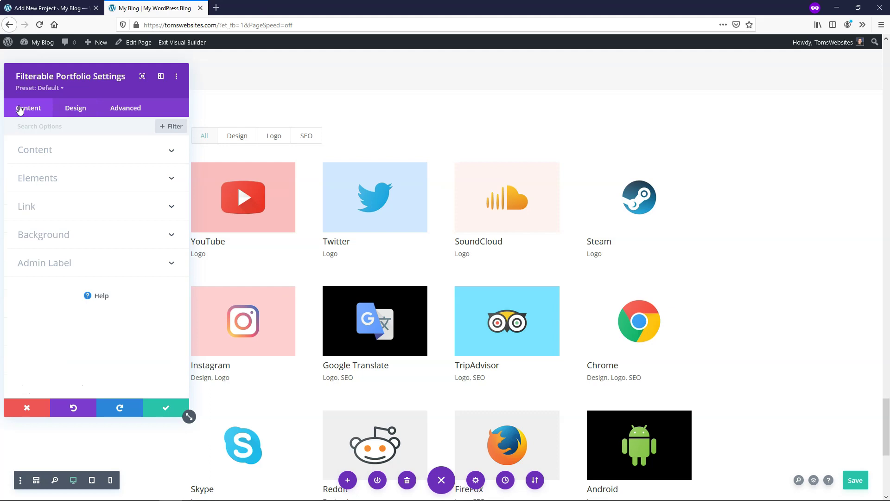
click(72, 157)
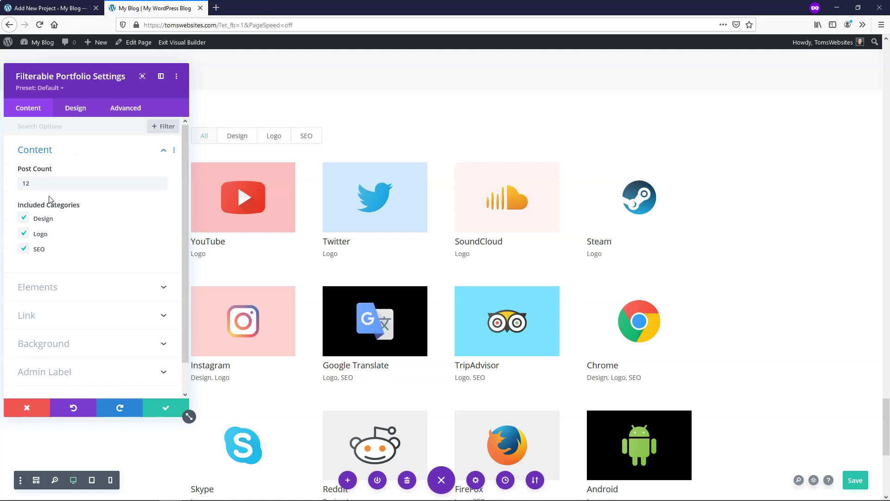
click(83, 294)
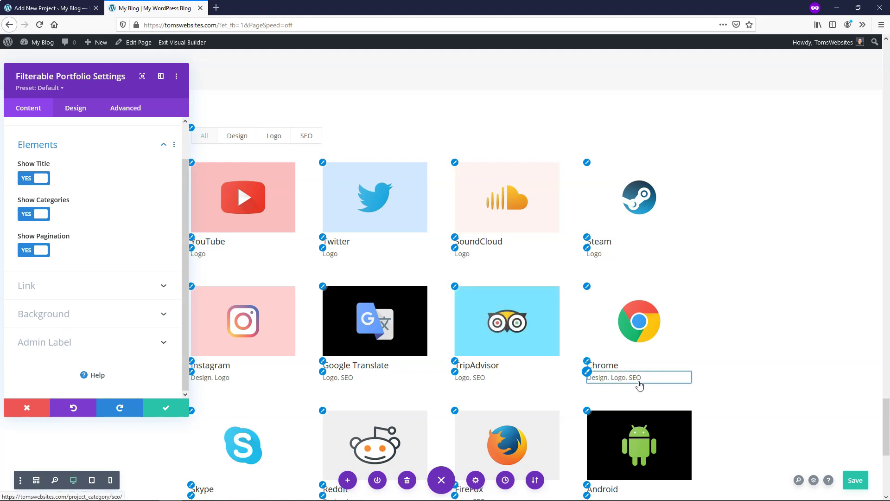
click(25, 214)
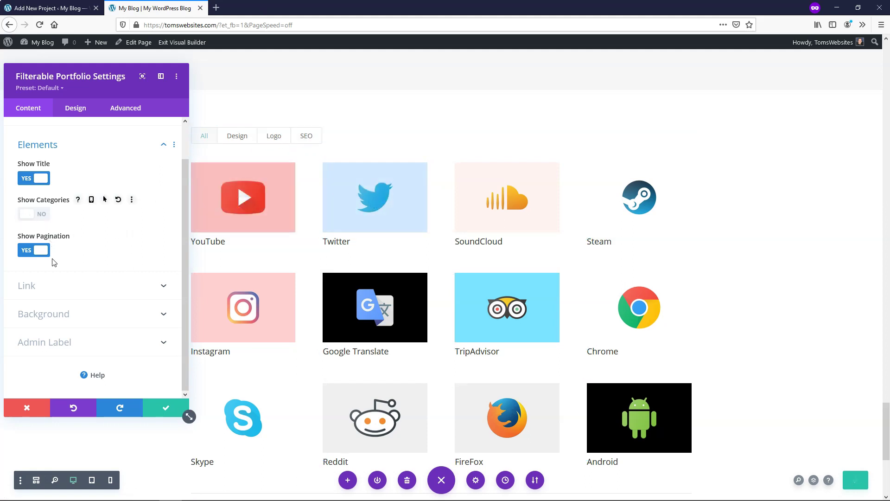
scroll(366, 297, down, 1)
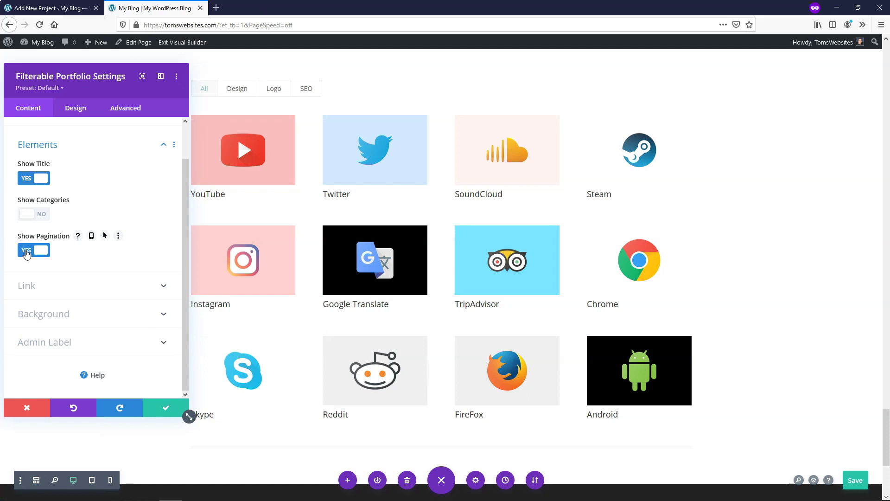
click(26, 181)
click(46, 180)
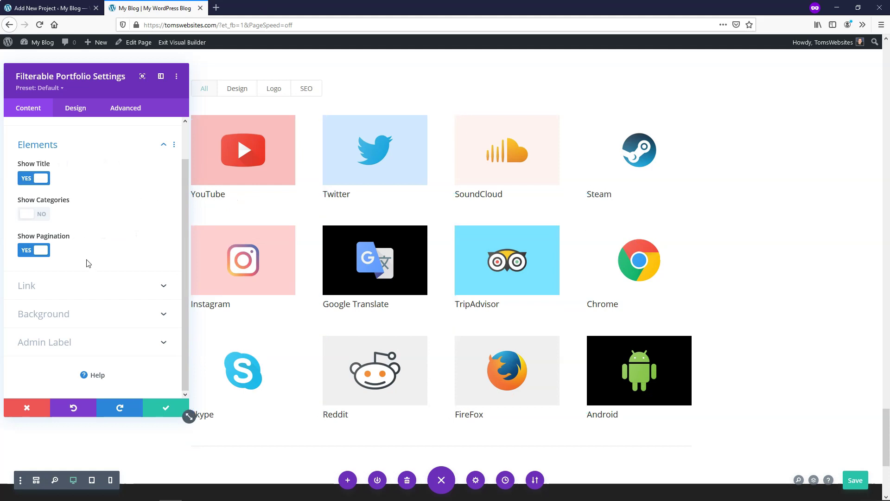
Step: Set the Overlay zoom icon colour to white (#ffffff)
click(74, 112)
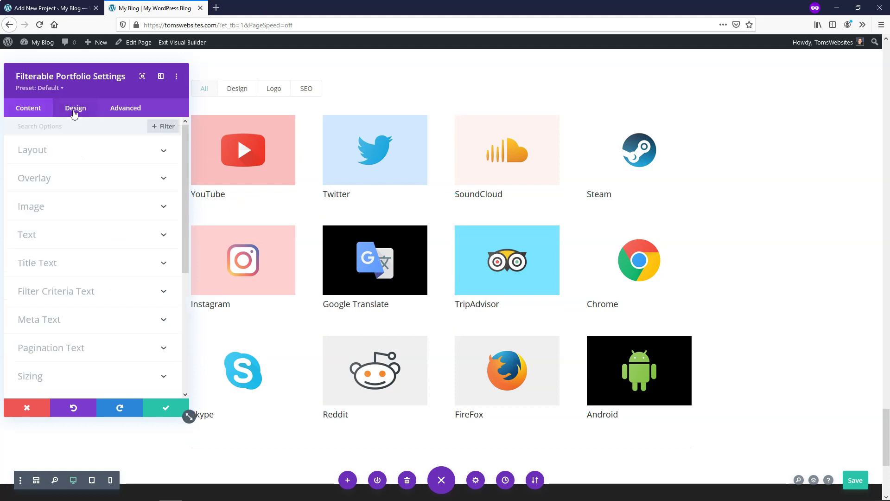
click(75, 151)
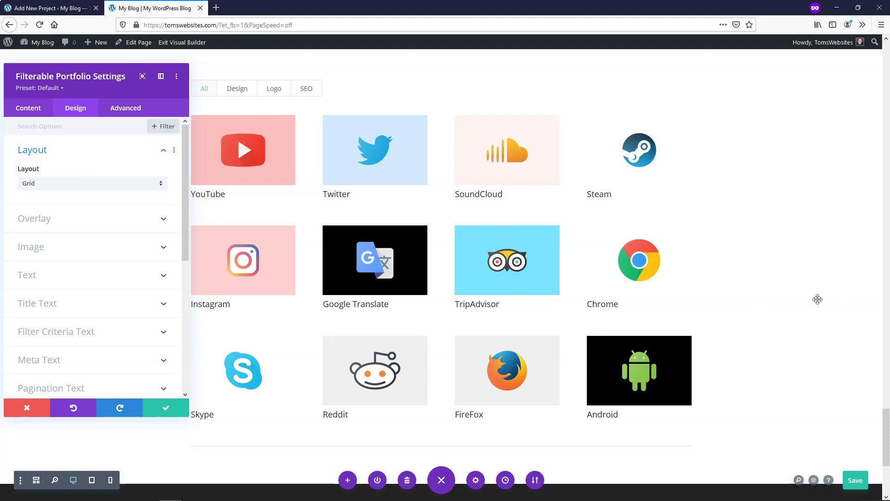
click(50, 225)
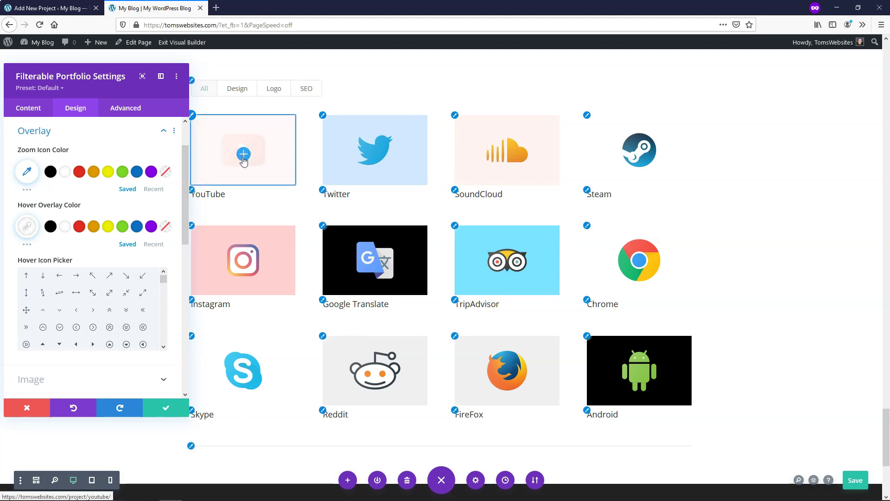
click(26, 171)
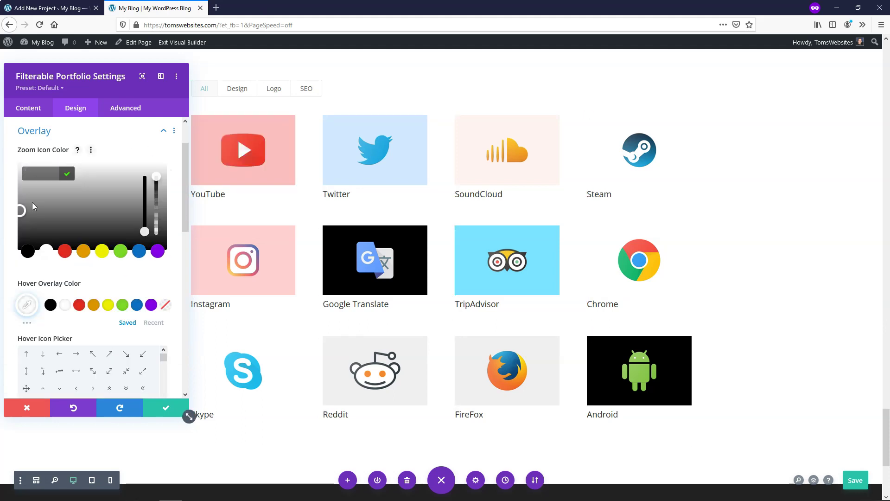
click(46, 253)
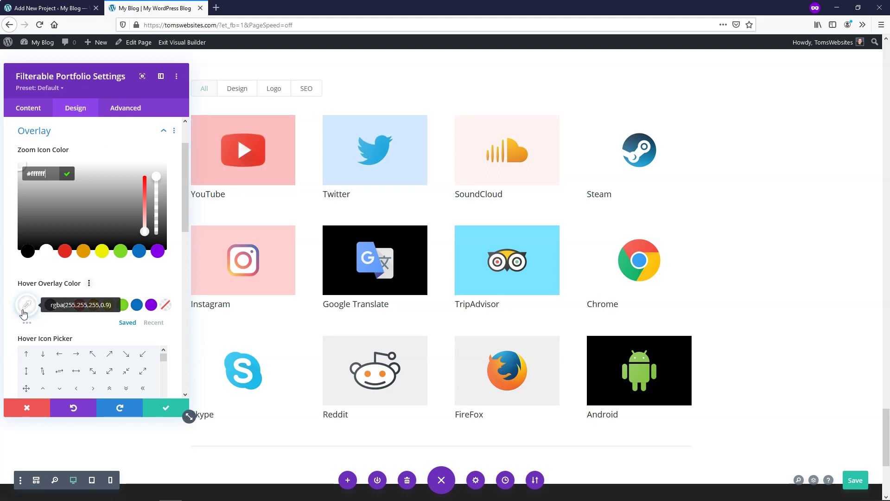
click(25, 308)
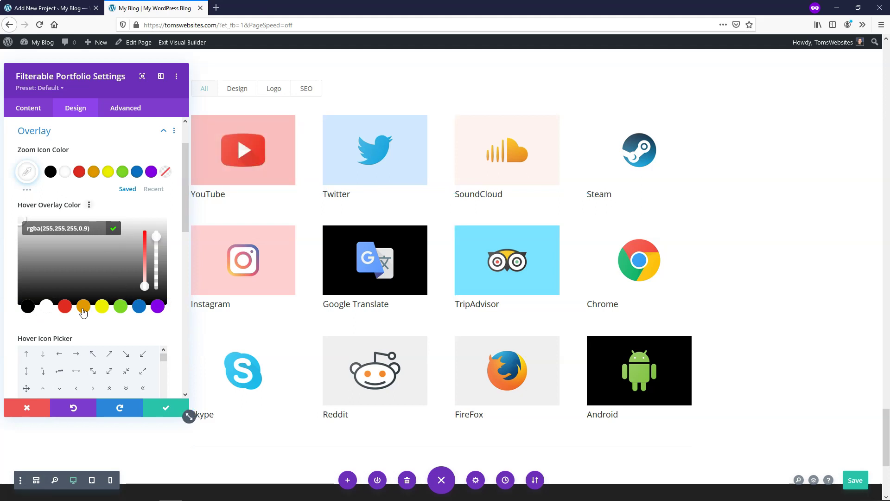
Step: Set the hover overlay colour to a translucent orange, rgba(226,86,0,0.66)
click(83, 307)
scroll(385, 181, up, 8)
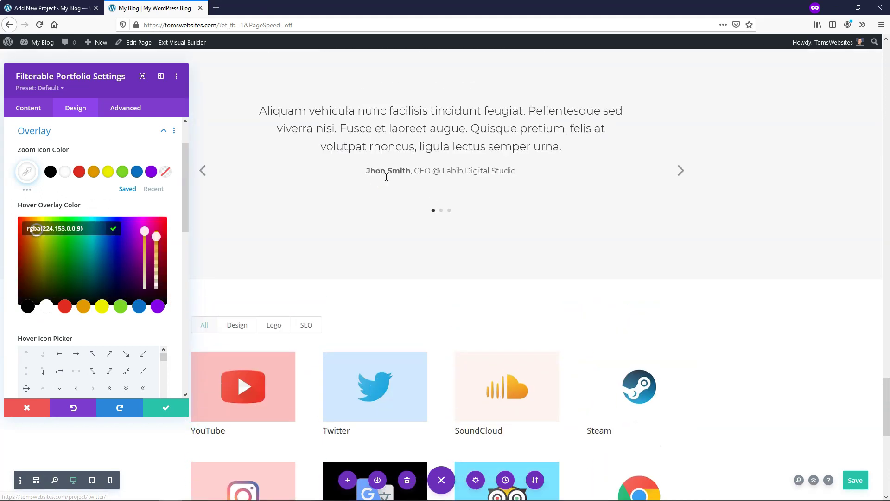
scroll(391, 151, up, 3)
scroll(367, 193, up, 10)
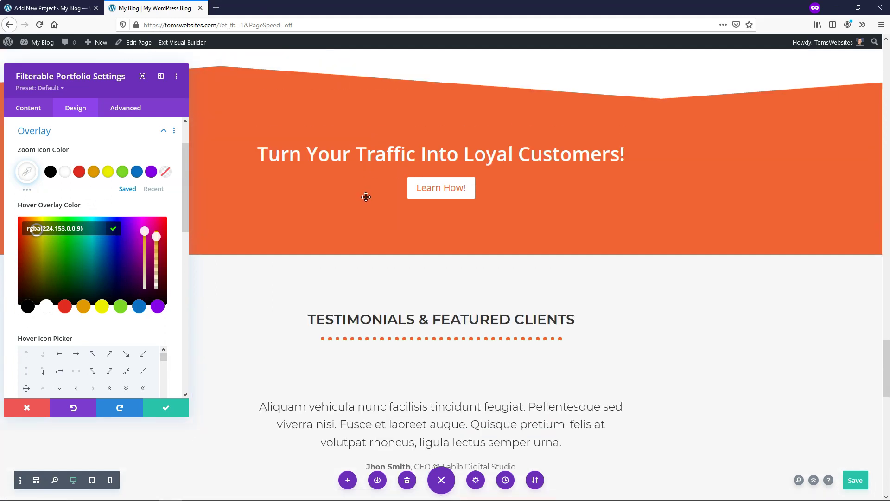
scroll(366, 197, down, 12)
scroll(366, 197, down, 10)
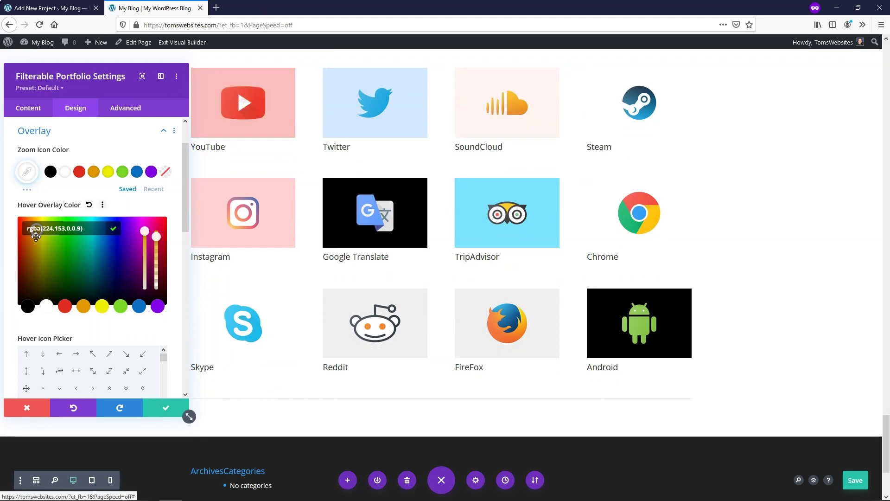
drag(36, 236, 26, 234)
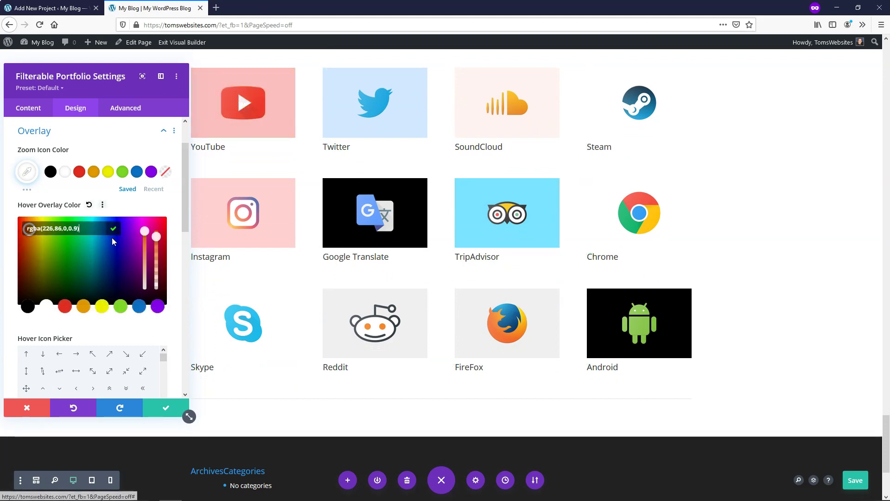
click(157, 263)
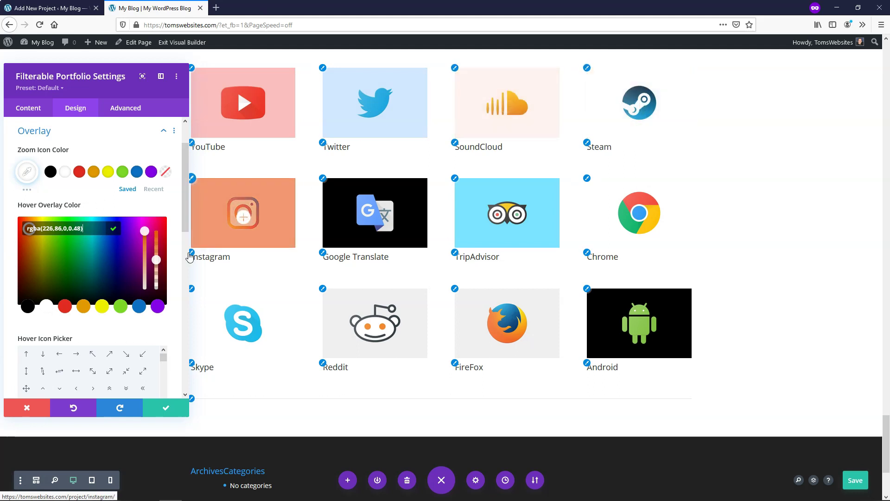
drag(158, 255, 156, 249)
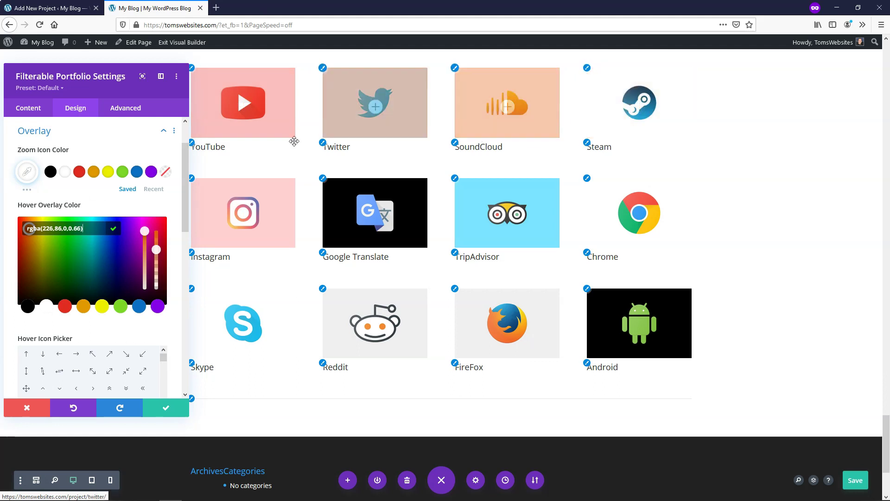
Step: Set the portfolio's text alignment to Center, briefly trying Left, so titles and filter tabs are centred
click(9, 200)
scroll(46, 202, down, 5)
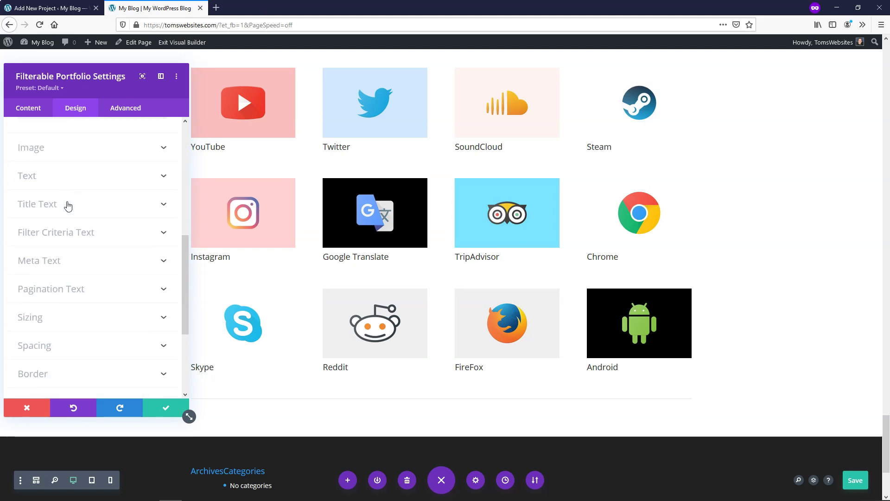
scroll(68, 204, up, 1)
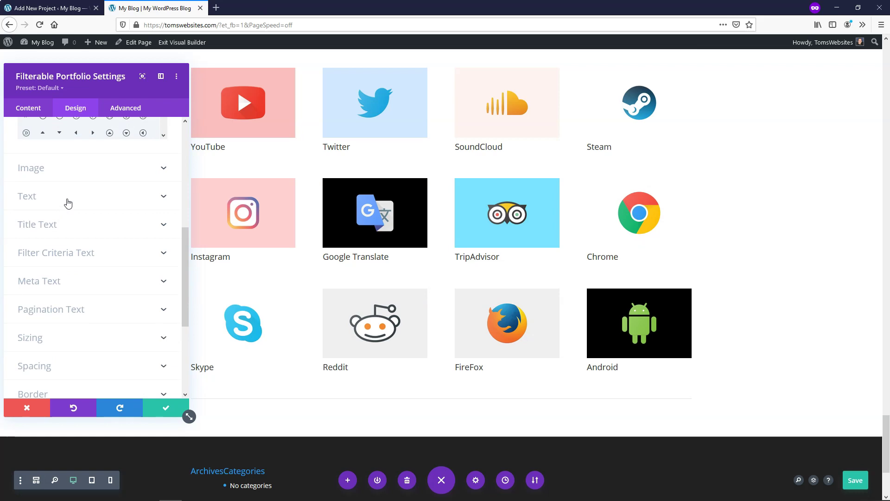
click(69, 204)
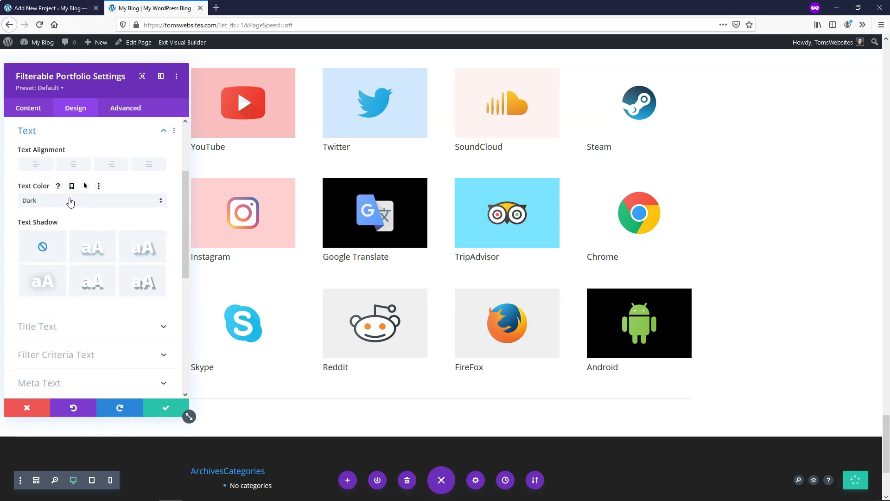
click(74, 167)
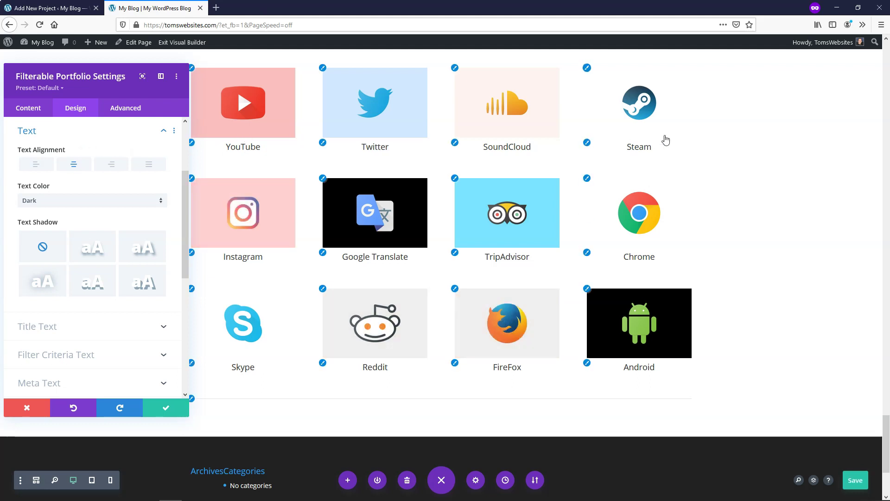
scroll(650, 139, up, 3)
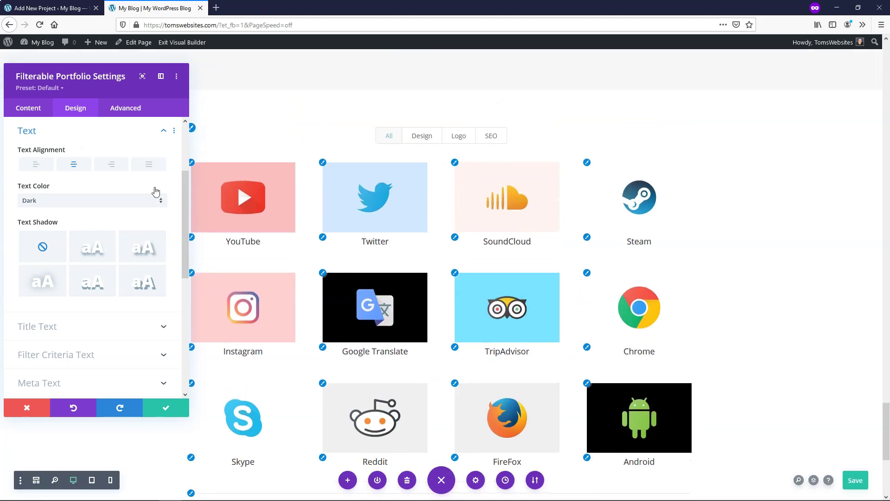
click(38, 169)
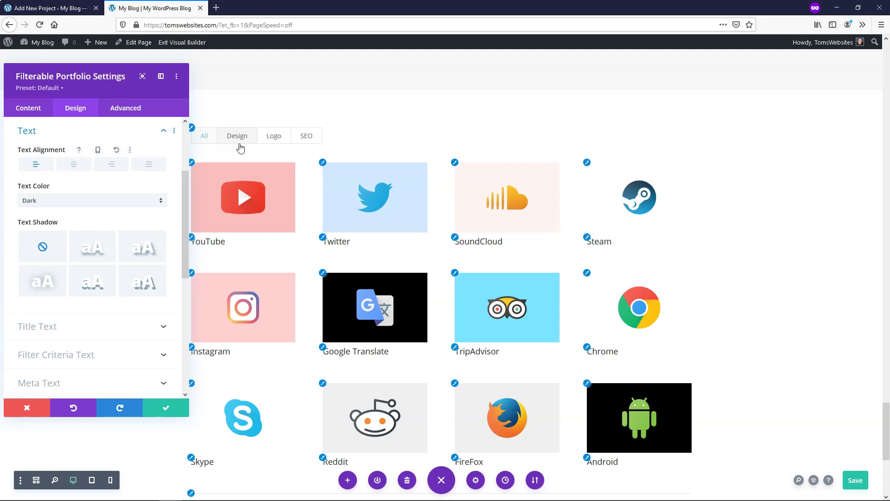
click(73, 164)
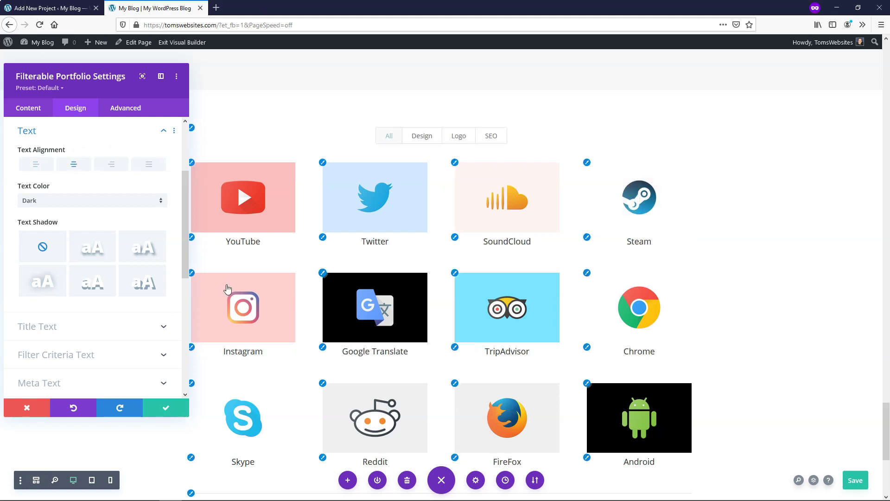
scroll(89, 280, down, 2)
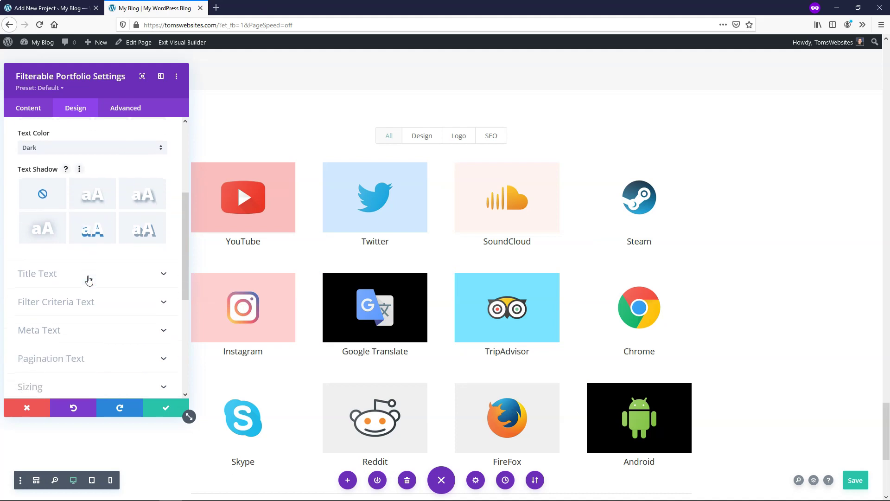
Step: Set the Title Text font weight to Semi Bold, keeping the Default title font
click(88, 280)
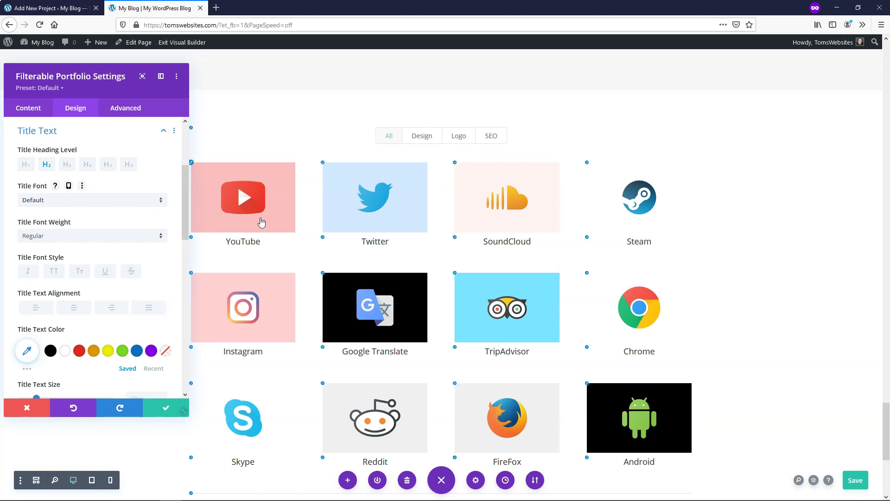
click(112, 202)
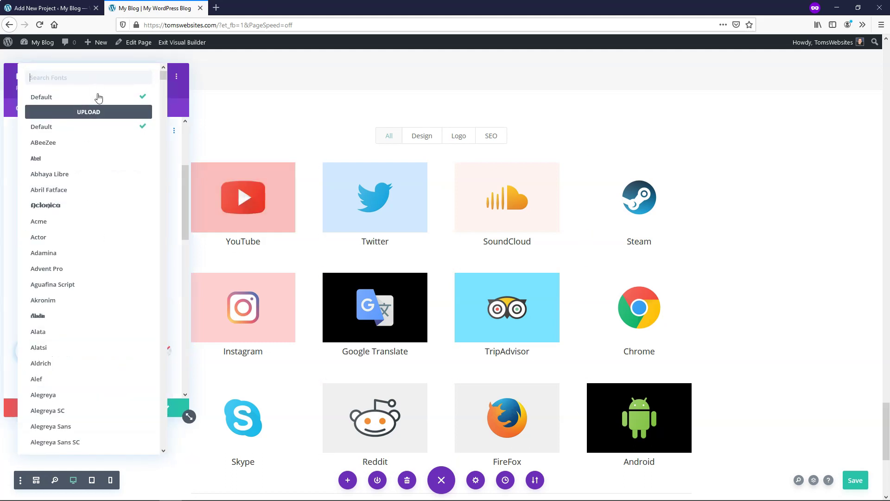
click(14, 135)
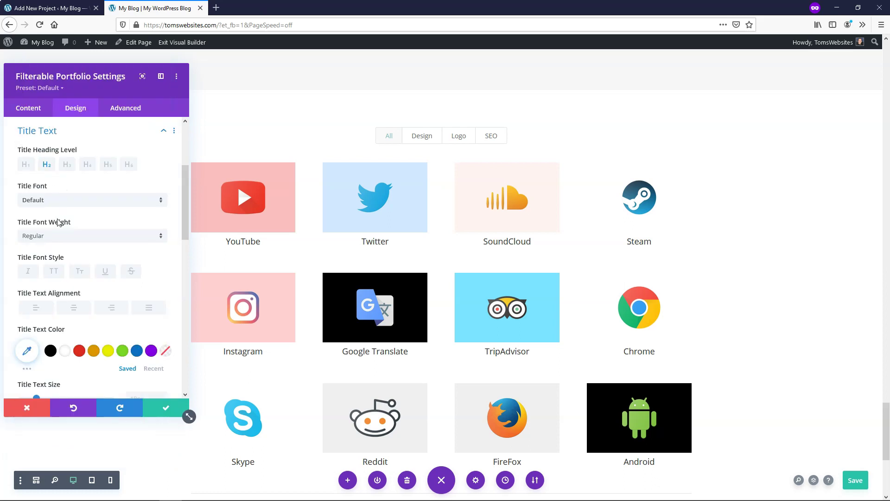
click(65, 236)
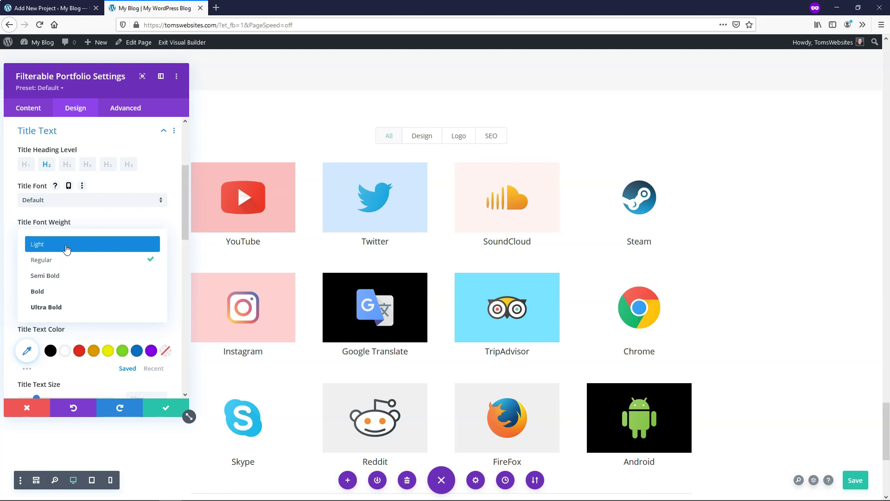
click(60, 276)
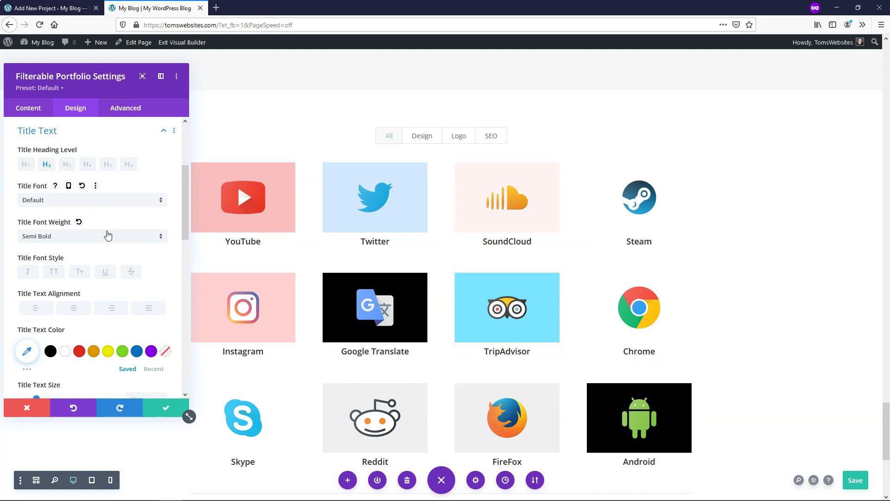
scroll(101, 239, down, 2)
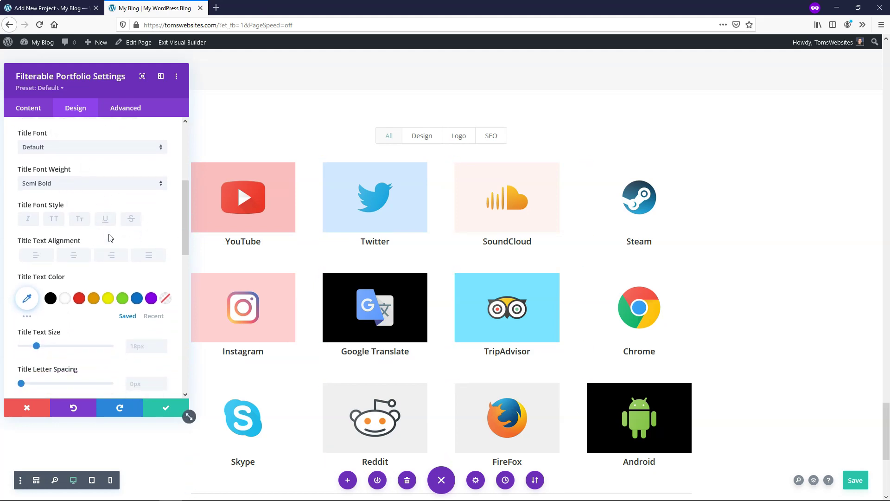
scroll(110, 237, up, 6)
Step: Make the Filter Criteria Text font weight Bold
click(166, 238)
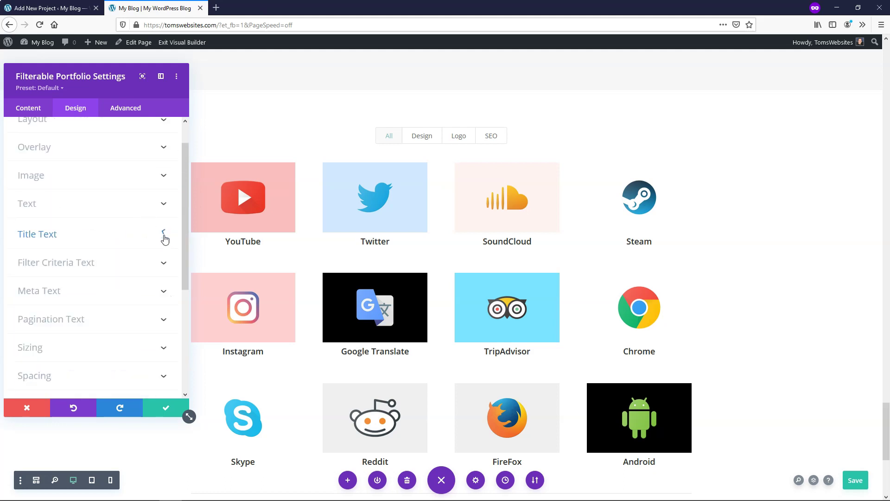
click(118, 262)
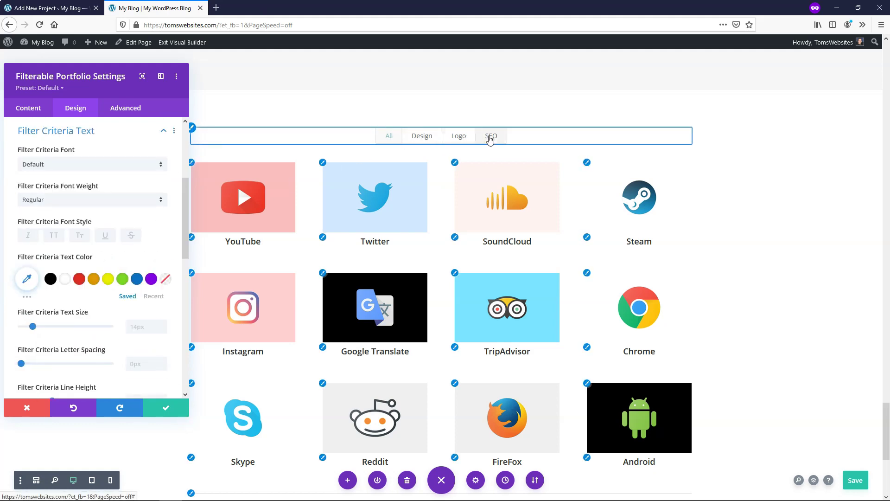
click(84, 199)
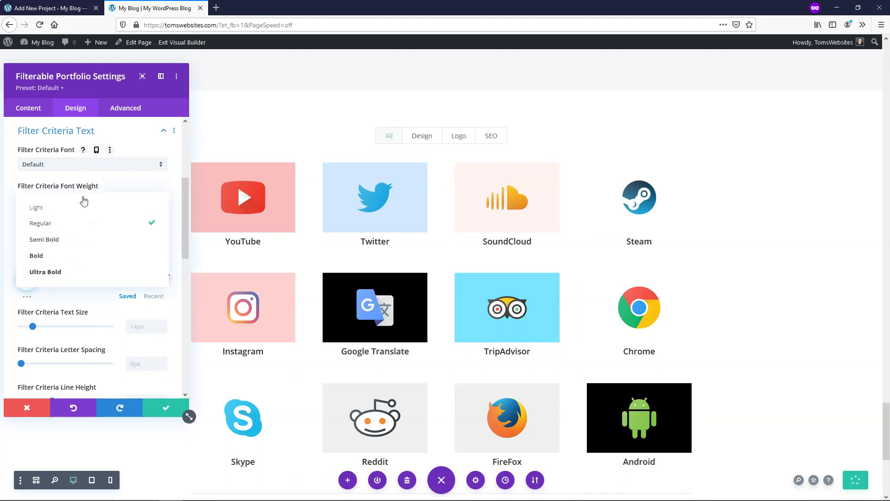
click(65, 256)
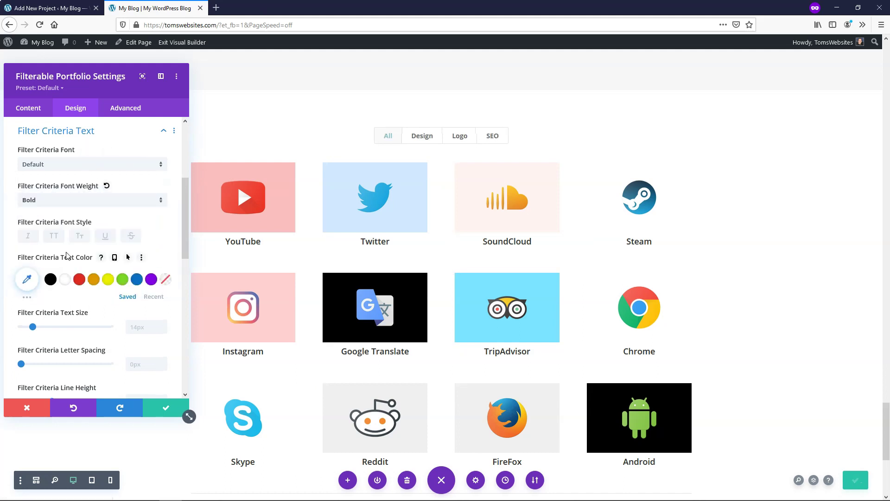
Step: Colour the filter tab labels orange #ef5700 and make them uppercase
click(88, 280)
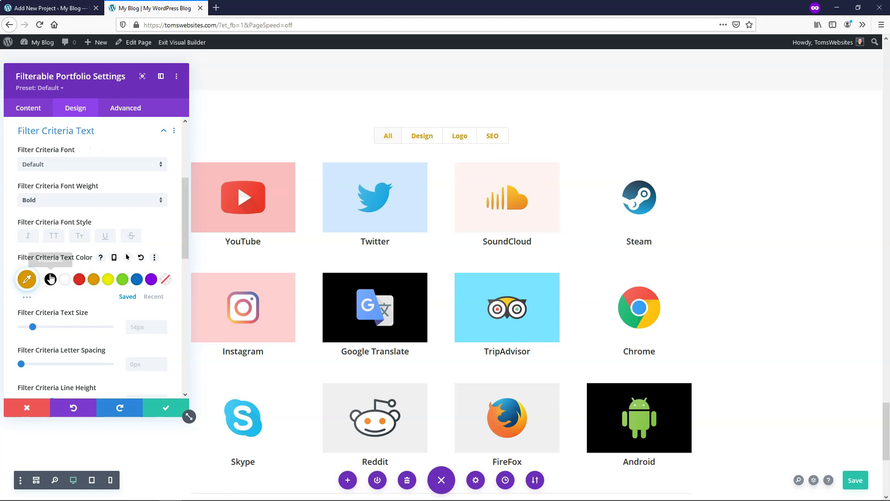
click(27, 279)
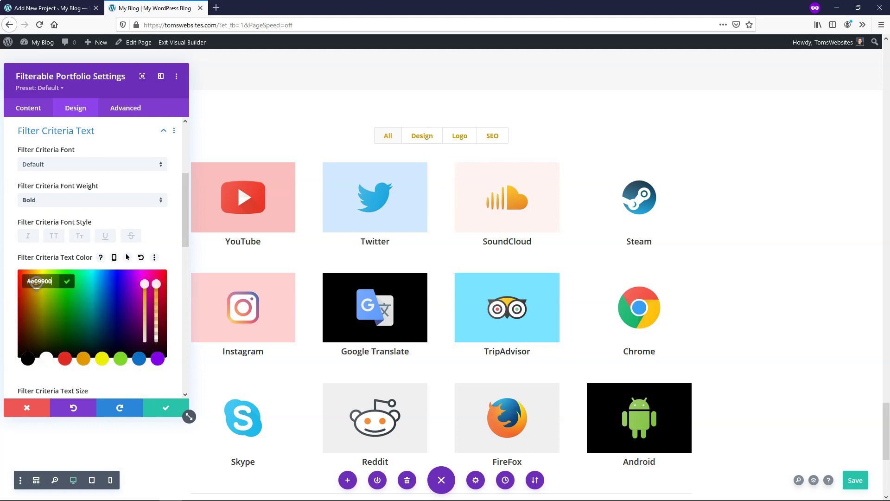
click(32, 285)
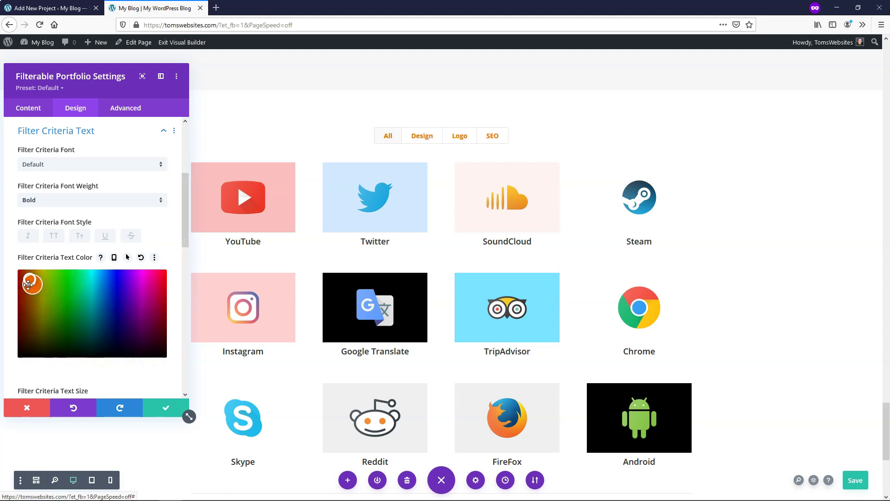
drag(28, 285, 29, 277)
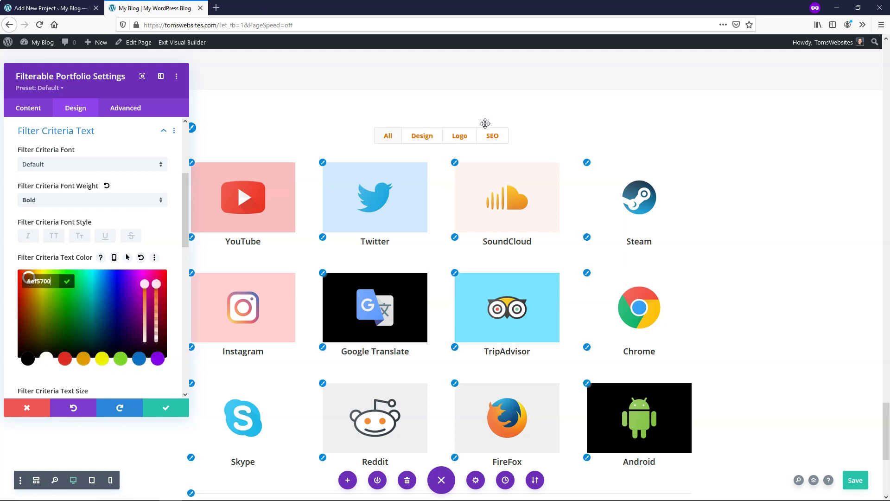
click(53, 238)
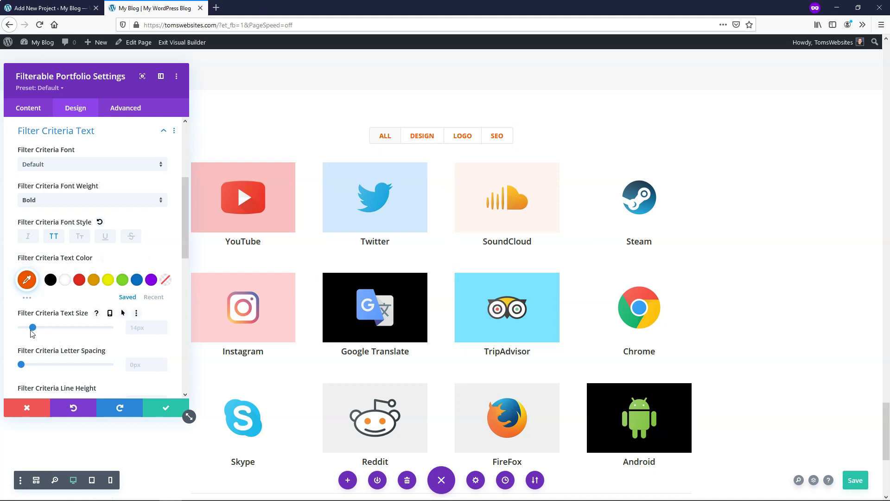
Step: Set the filter text size to 18px and its letter spacing to 3px
drag(32, 328, 38, 331)
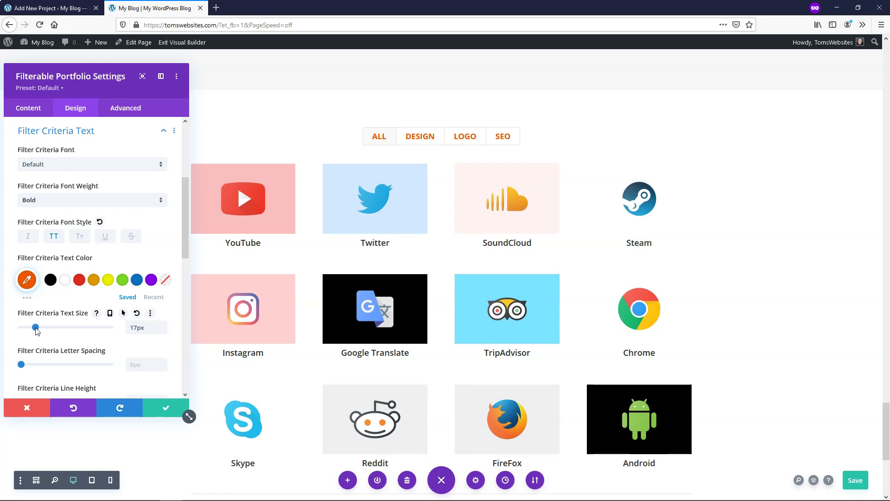
click(162, 326)
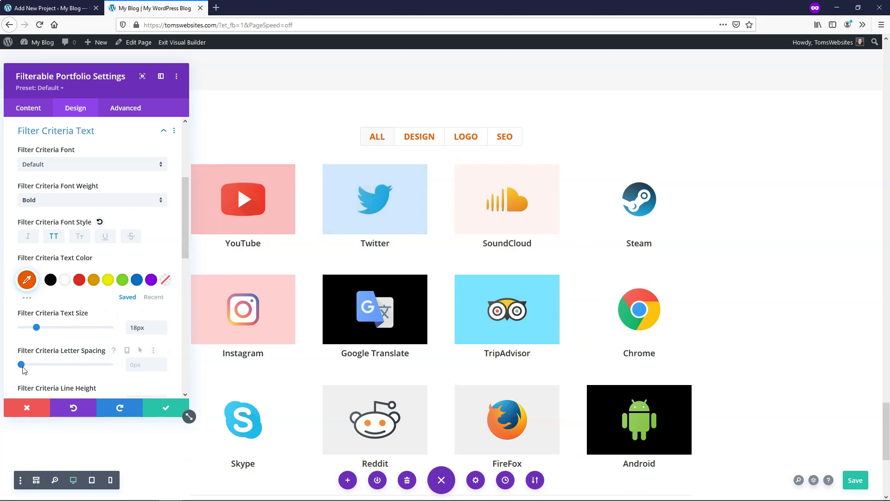
mouse_move(23, 369)
mouse_down()
mouse_move(51, 366)
mouse_move(26, 367)
mouse_up()
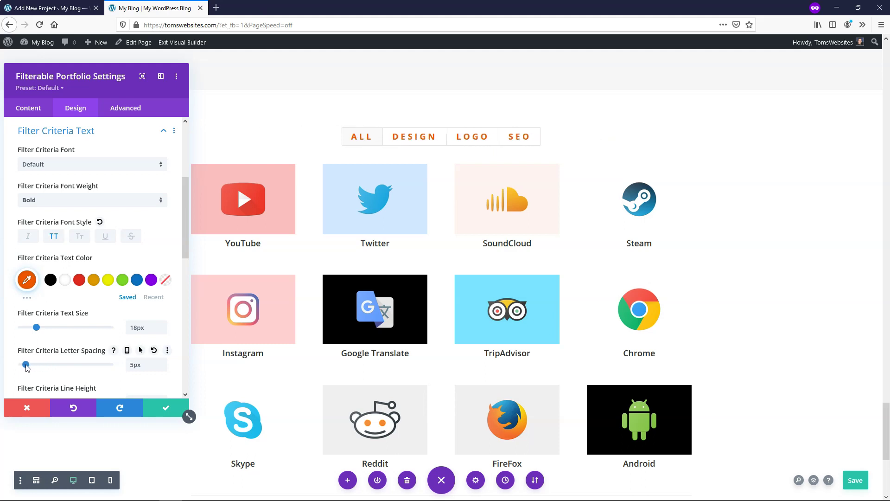
click(162, 367)
click(163, 366)
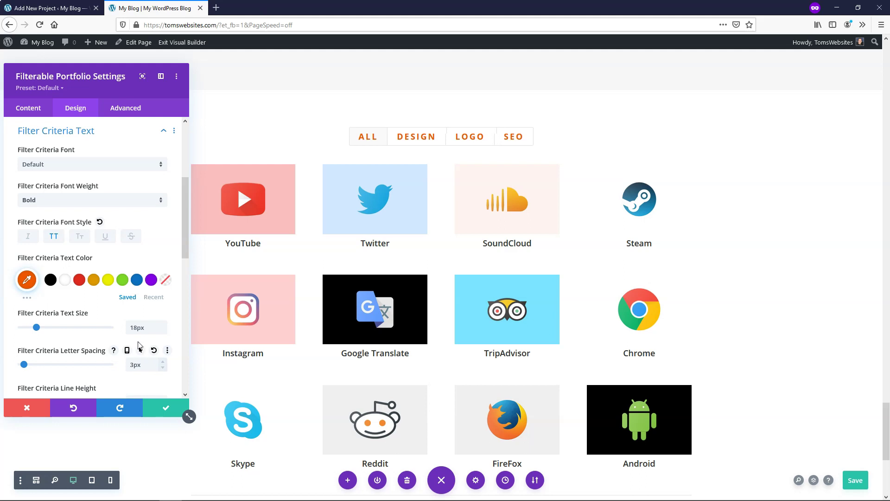
Step: Set the filter text line height to 1.8em after trying 2.7em
scroll(139, 345, down, 3)
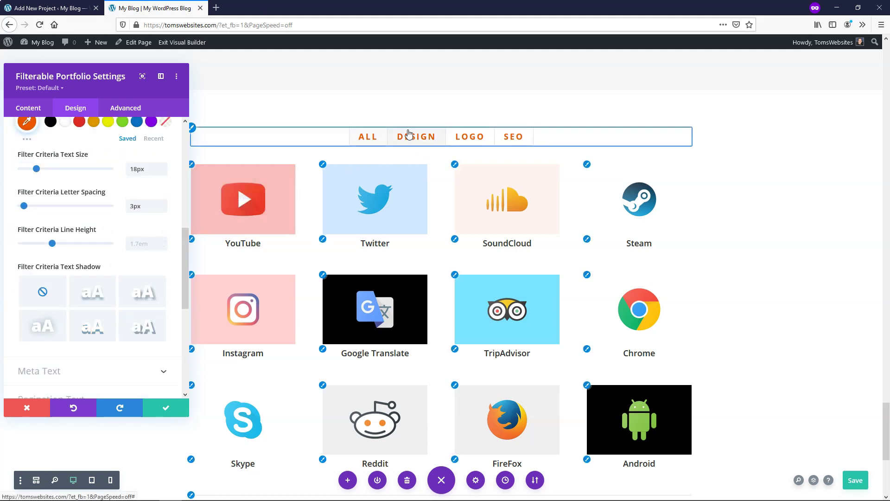
click(162, 241)
click(163, 241)
click(162, 241)
click(162, 241)
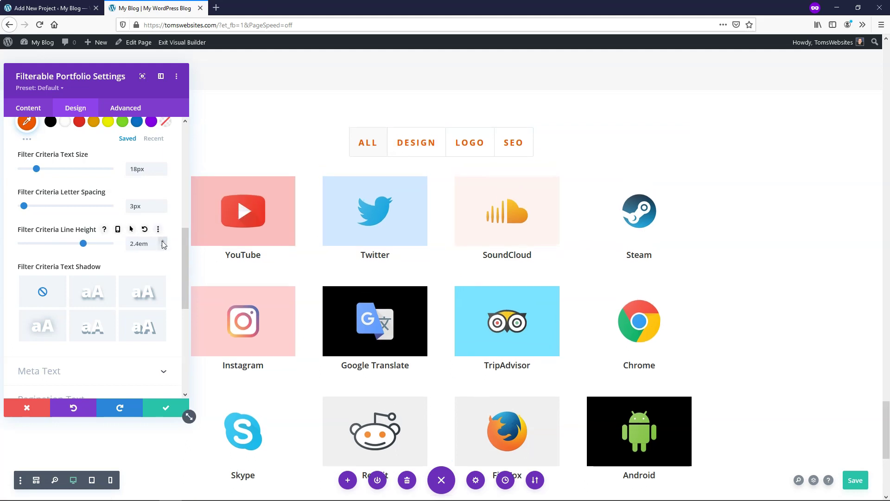
click(163, 241)
click(162, 242)
click(162, 242)
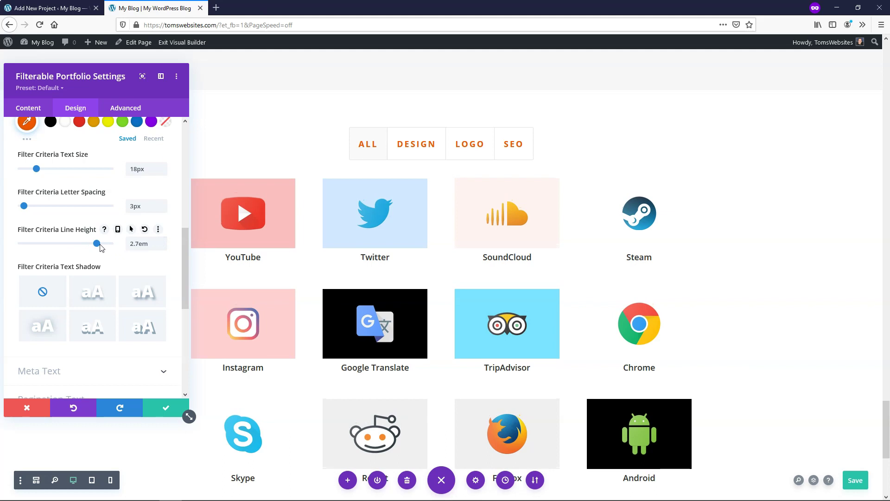
drag(98, 244, 57, 247)
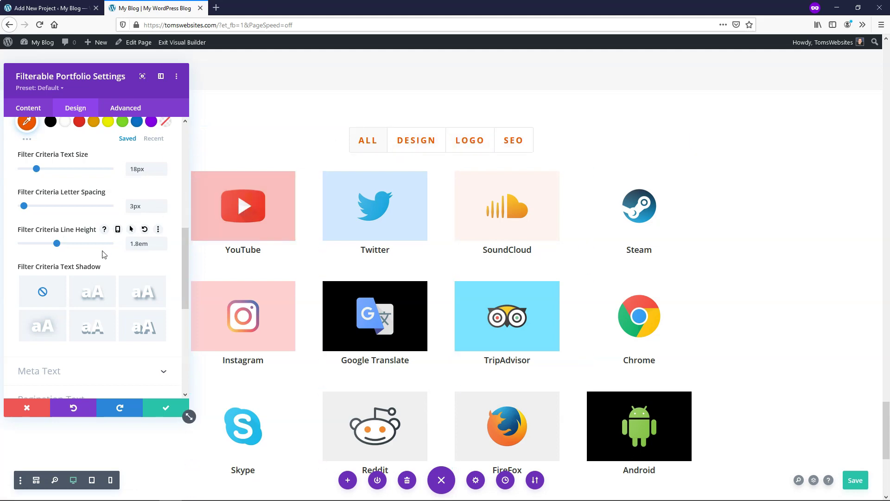
Step: Save and close the Filterable Portfolio settings with all filter tab styling applied
scroll(104, 255, down, 5)
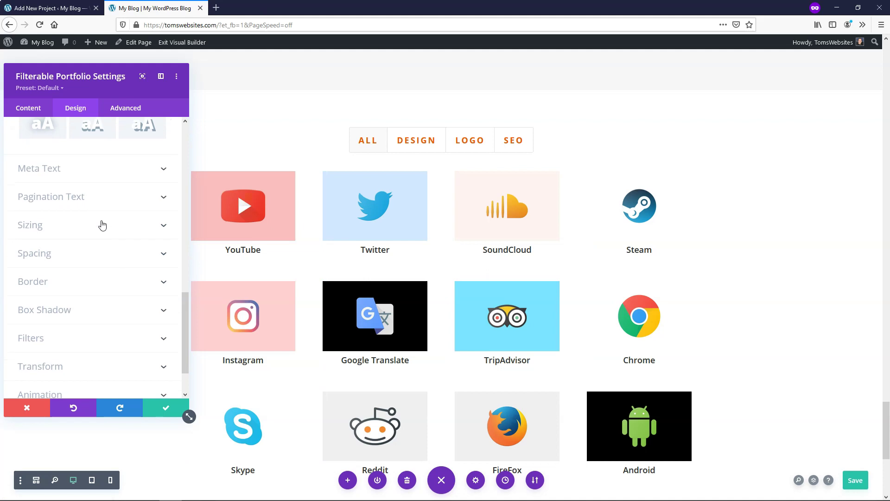
scroll(111, 356, down, 2)
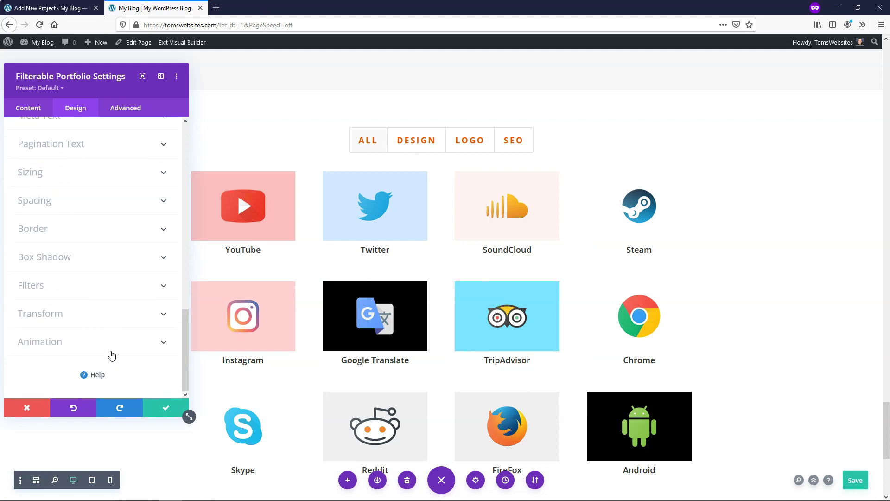
click(160, 410)
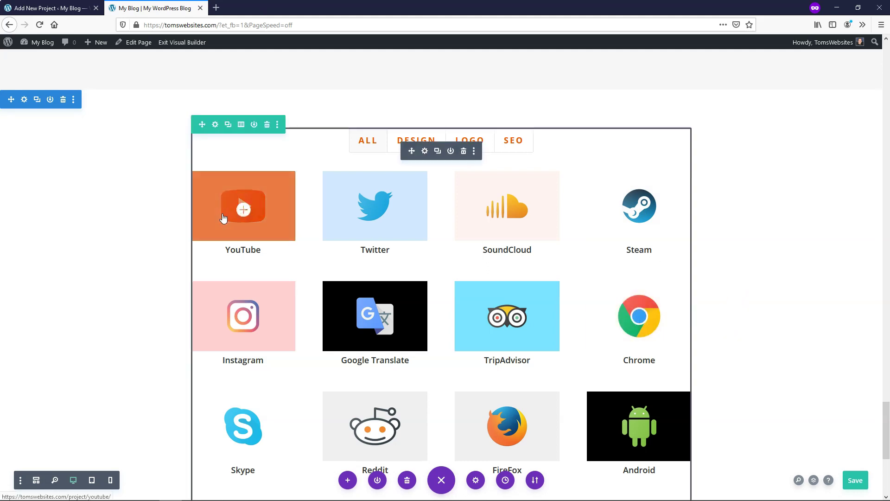
Step: Add a light gray background colour in the section's Background settings
click(24, 101)
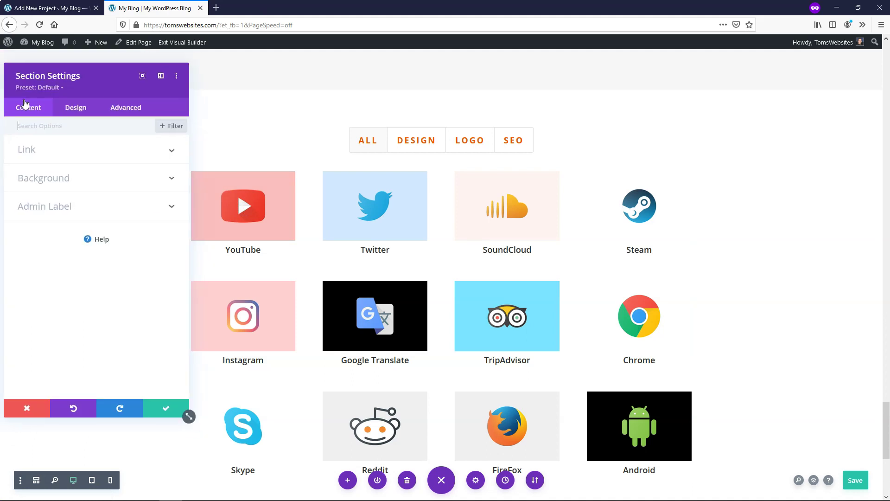
click(44, 177)
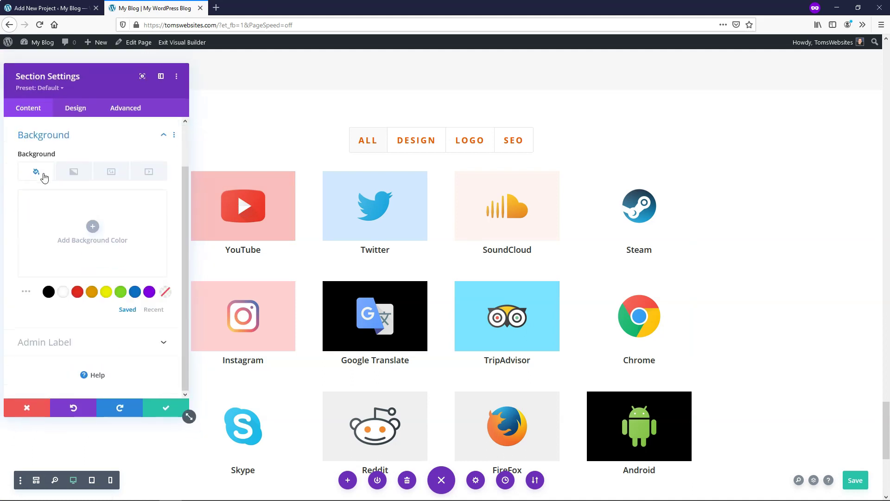
click(93, 227)
drag(34, 237, 9, 198)
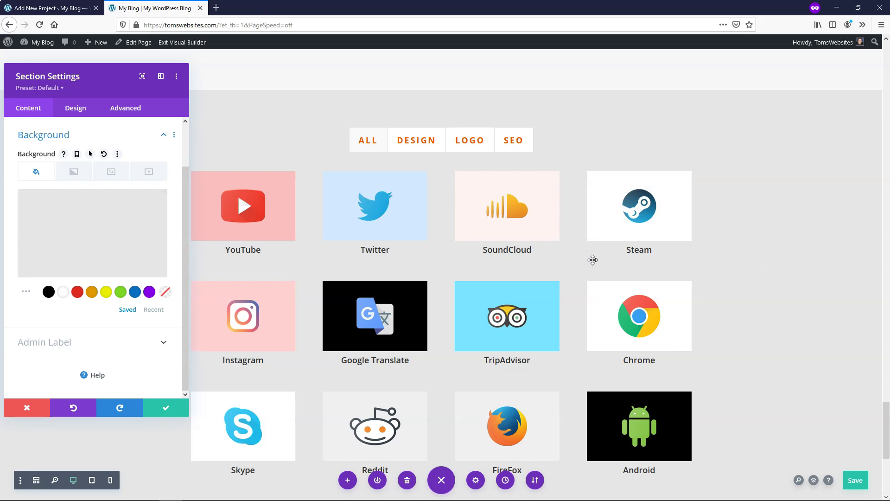
Step: Save the section background, then test the DESIGN, LOGO and SEO filter tabs
click(169, 407)
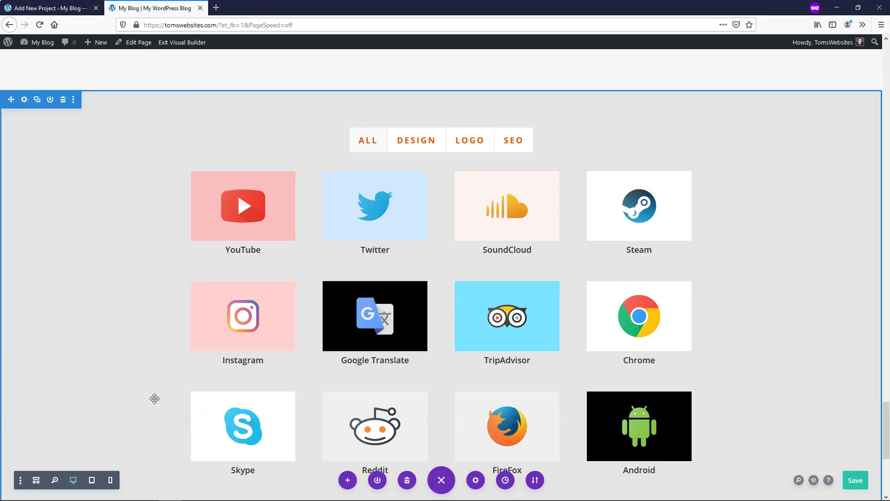
click(403, 140)
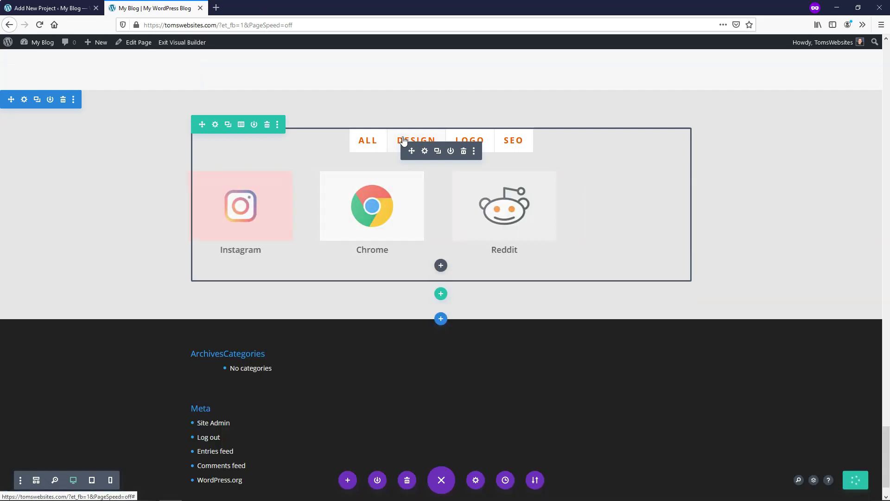
click(470, 141)
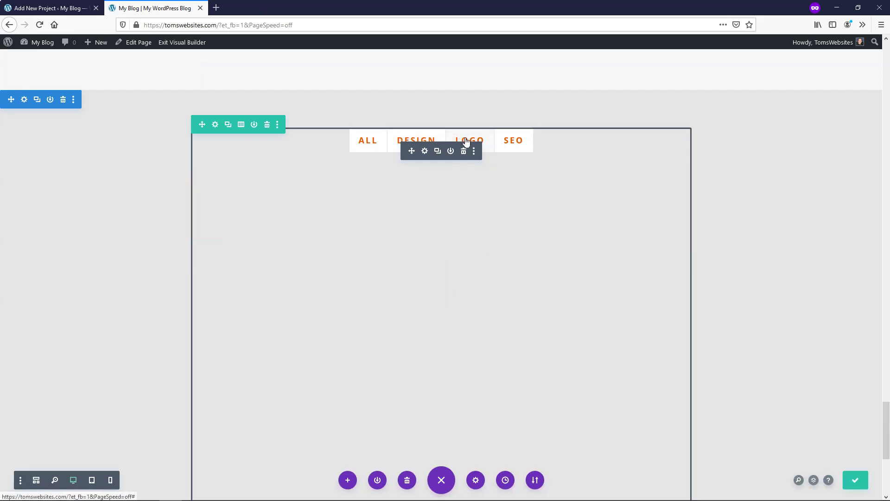
click(512, 141)
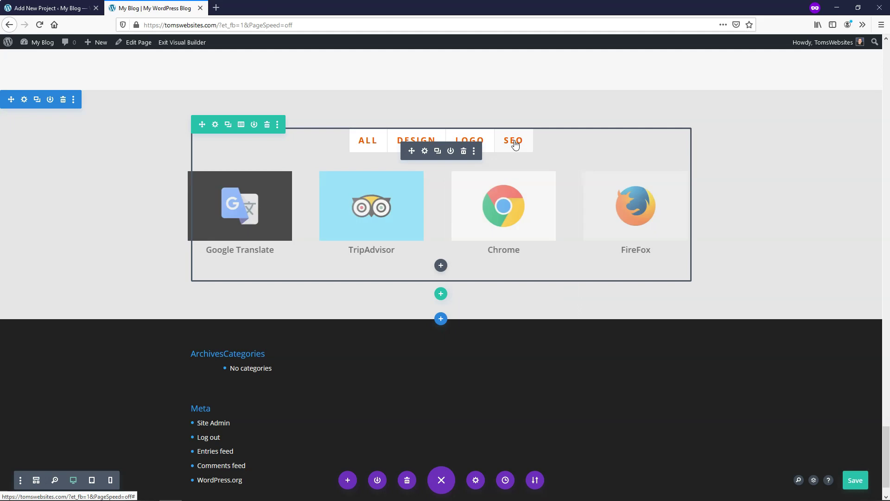
Step: Check the Chrome project's Design, Logo and SEO categories, then filter the portfolio to Design
click(81, 11)
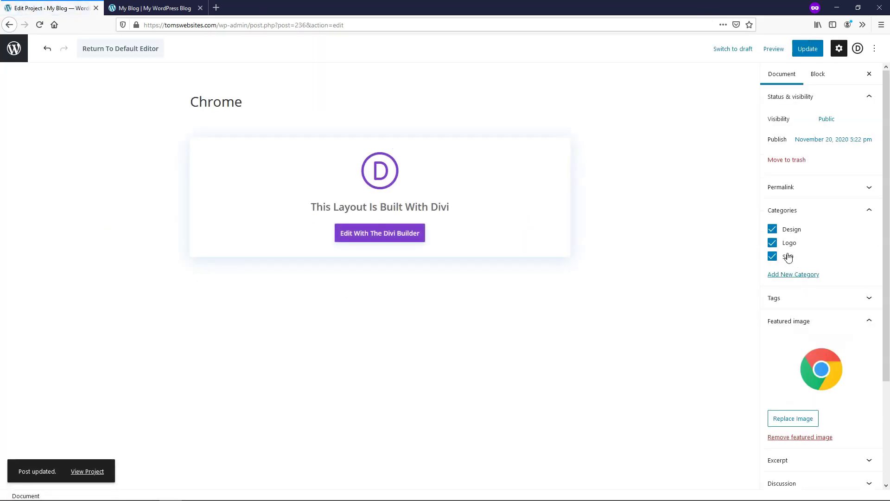
click(165, 9)
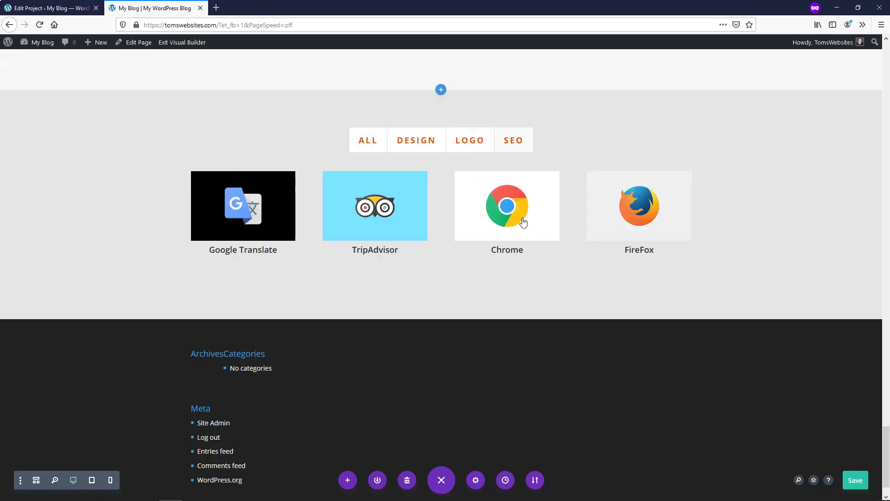
click(515, 142)
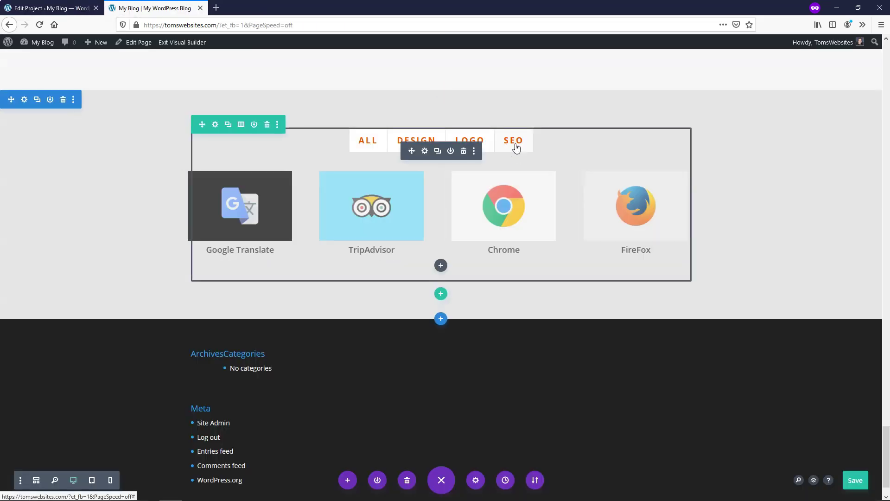
click(487, 139)
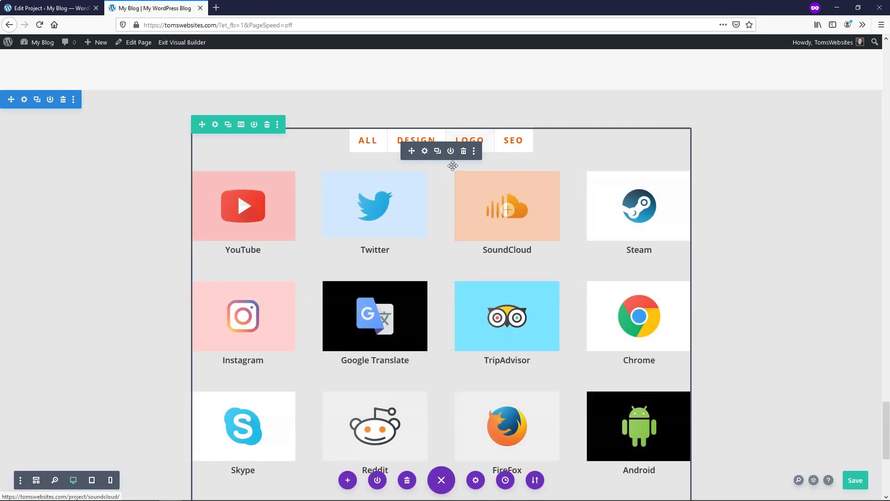
click(419, 140)
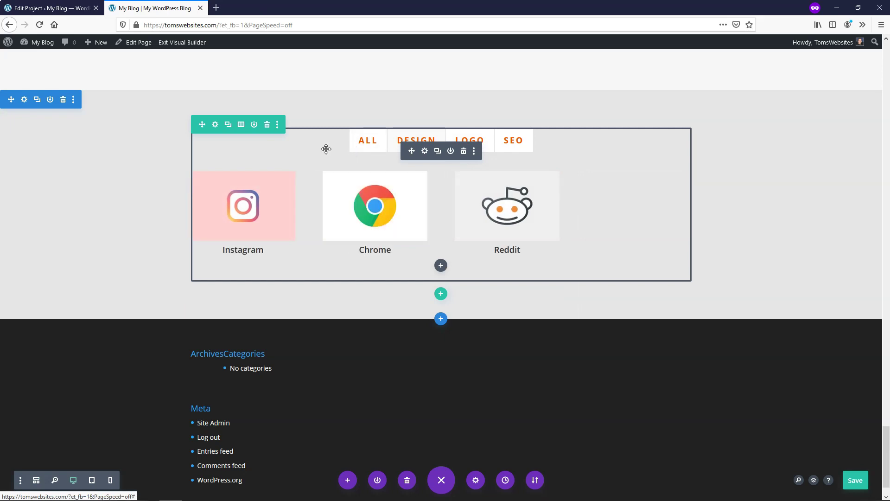
click(51, 8)
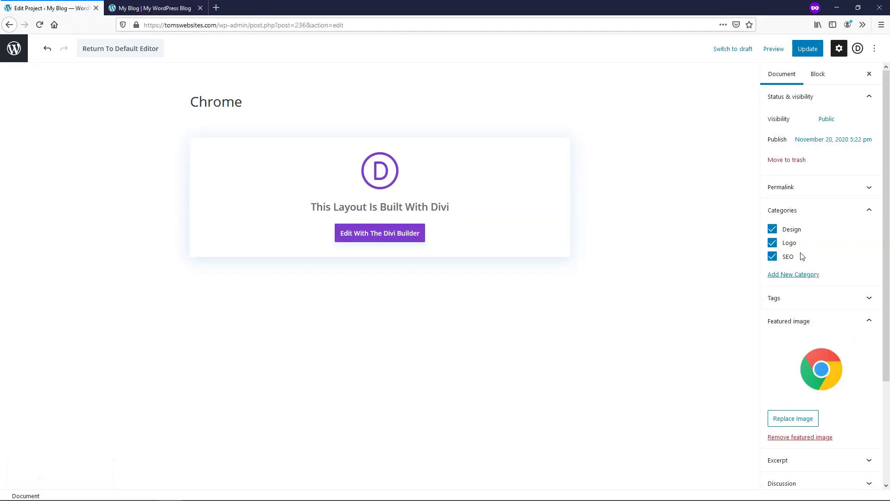
click(154, 8)
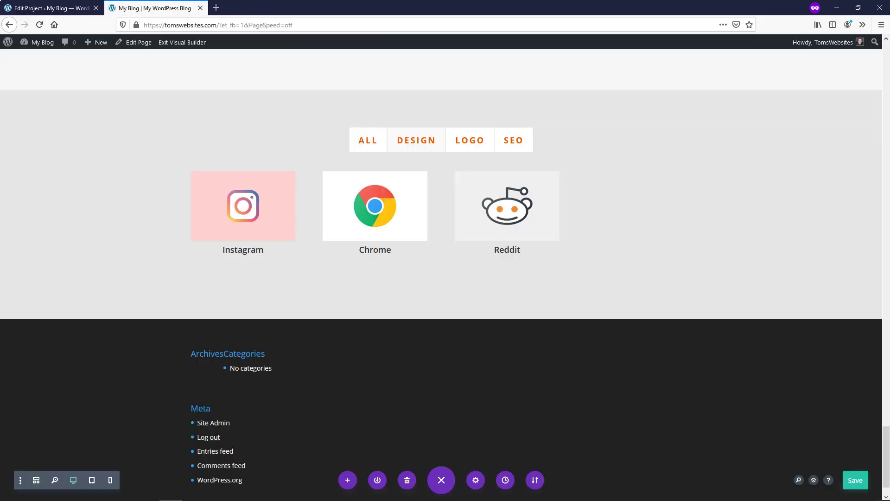
Step: Return the portfolio to the ALL filter and save the page
click(364, 141)
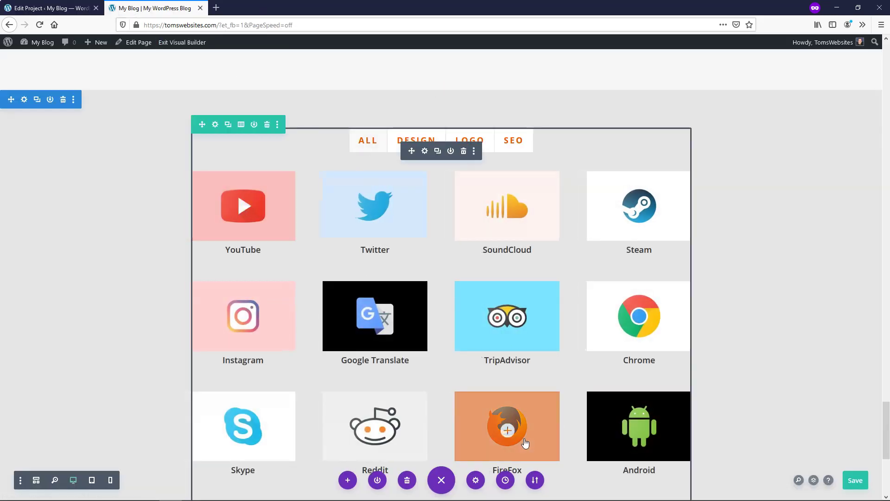
click(855, 478)
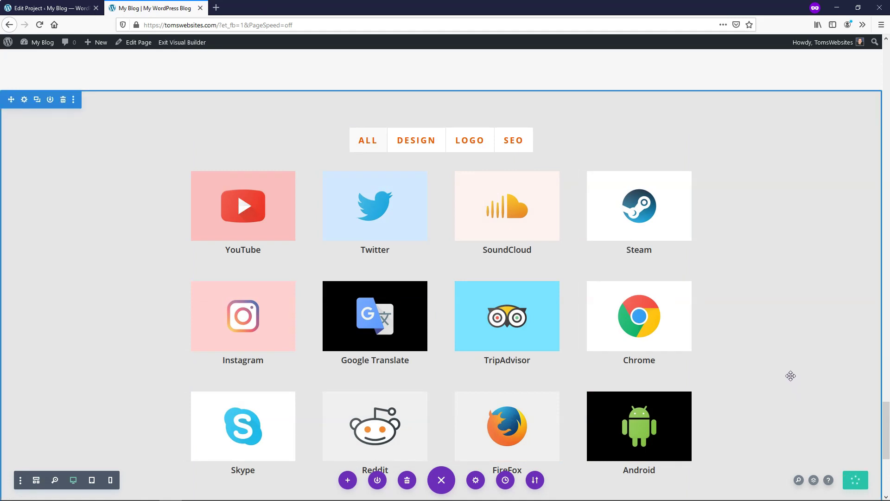